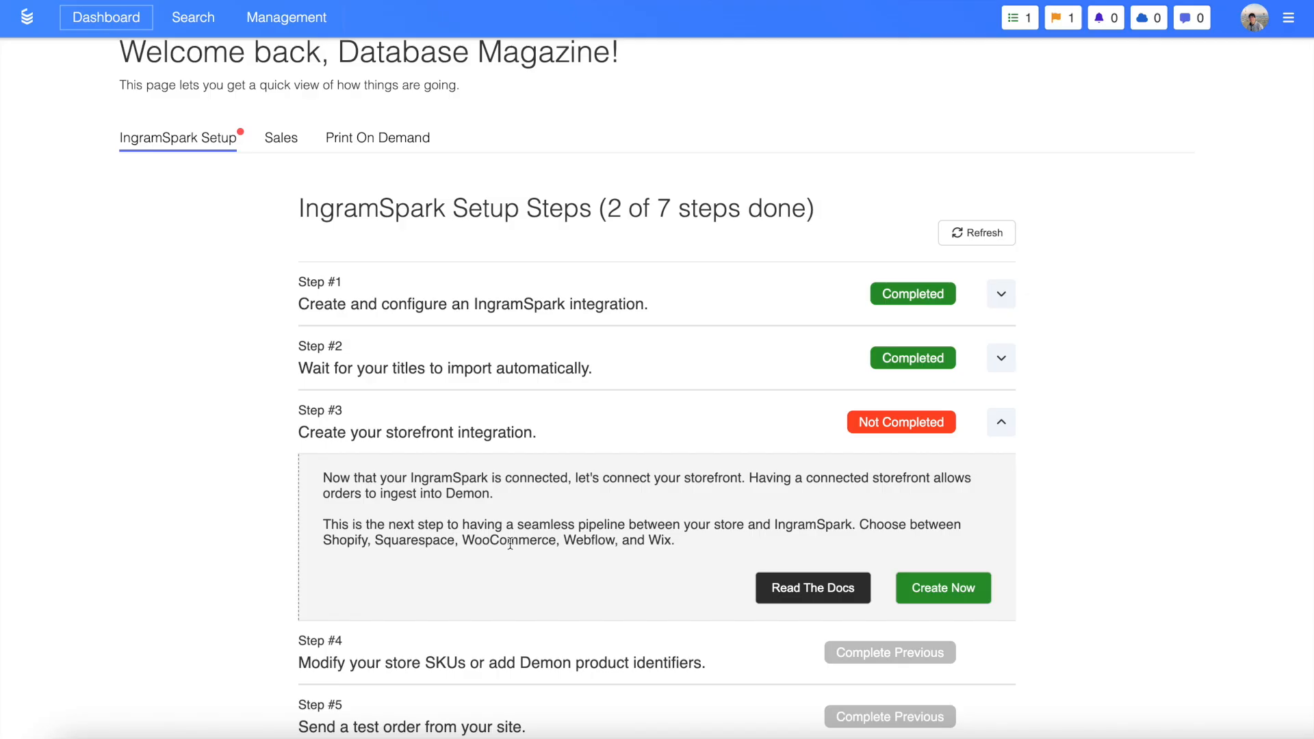
Create a new Squarespace storefront integration named Squarespace Connection
click(943, 590)
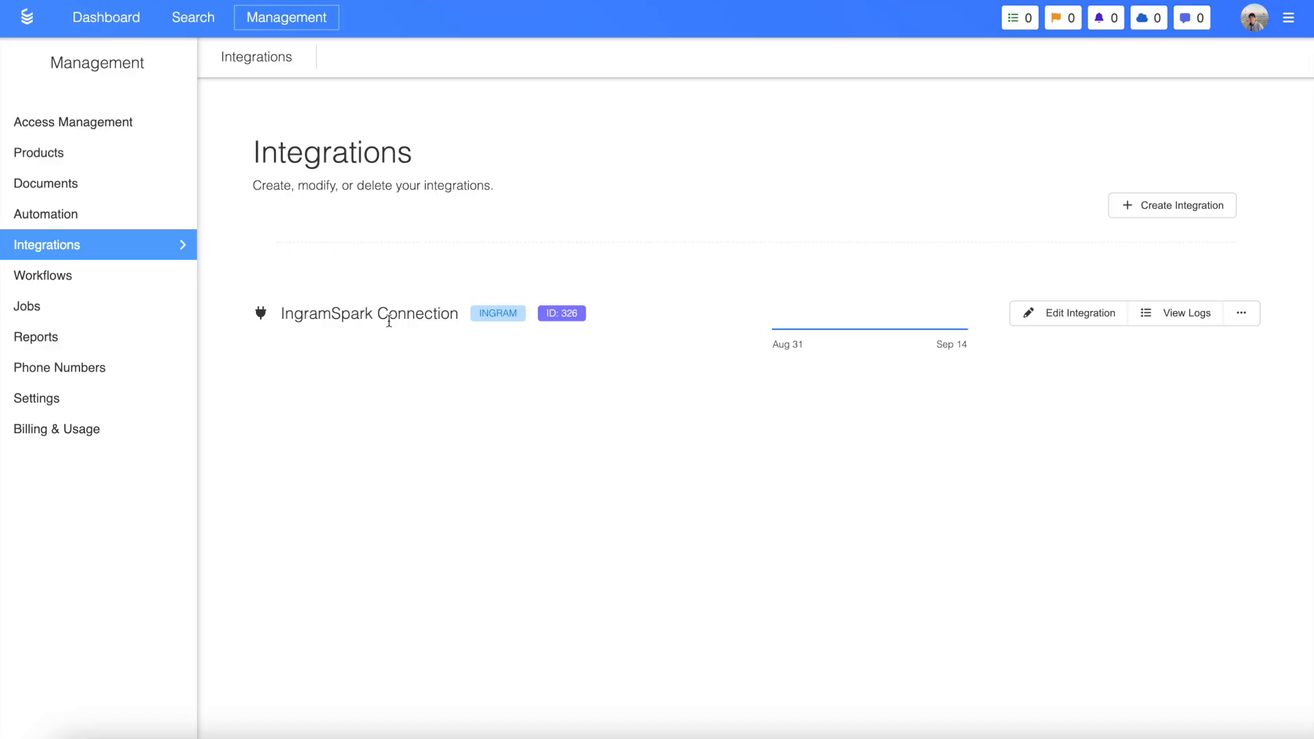
click(1174, 209)
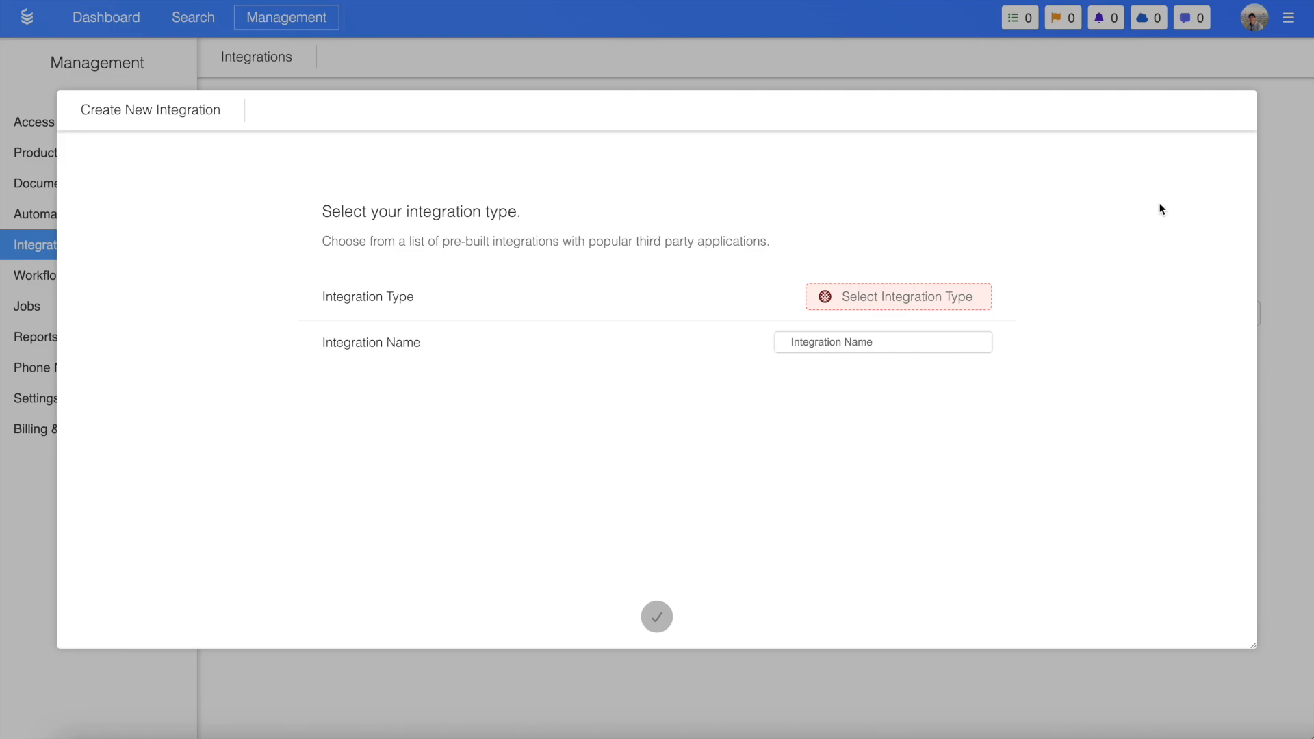
click(894, 302)
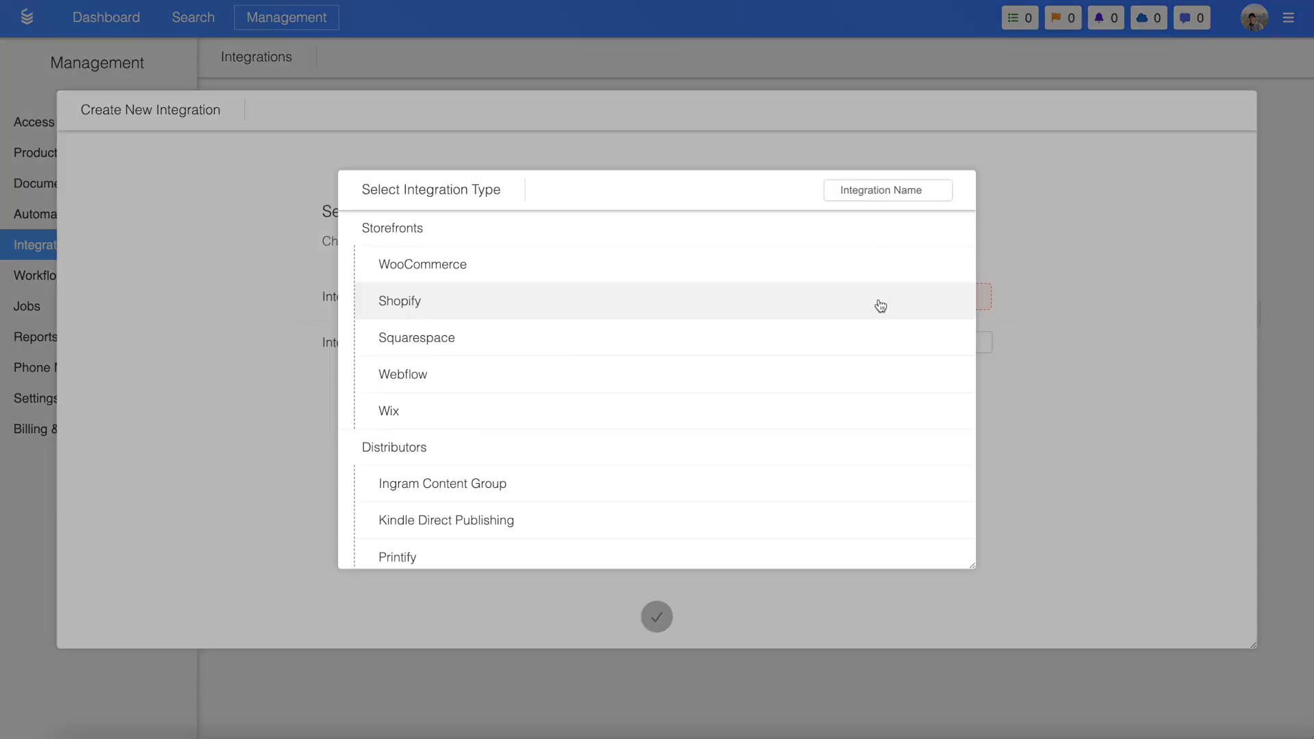
click(580, 338)
click(821, 342)
text(Squarespace Connection)
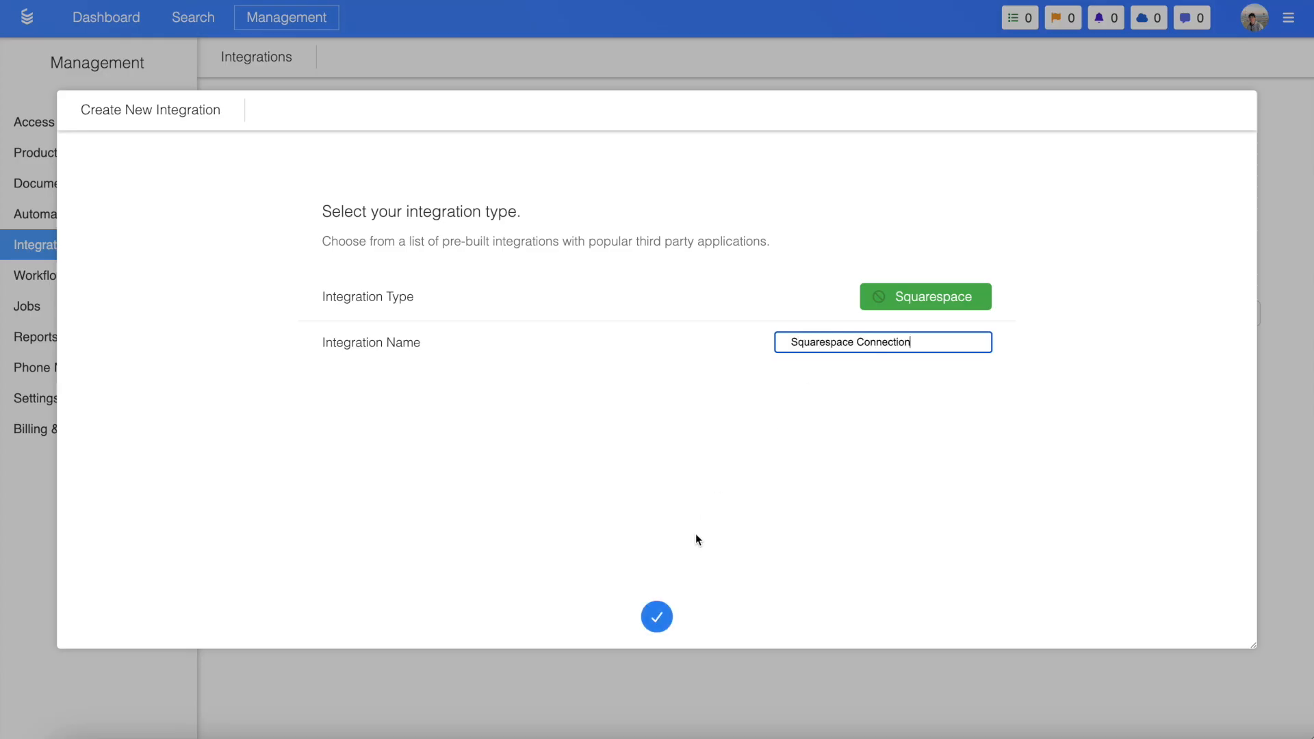
click(657, 618)
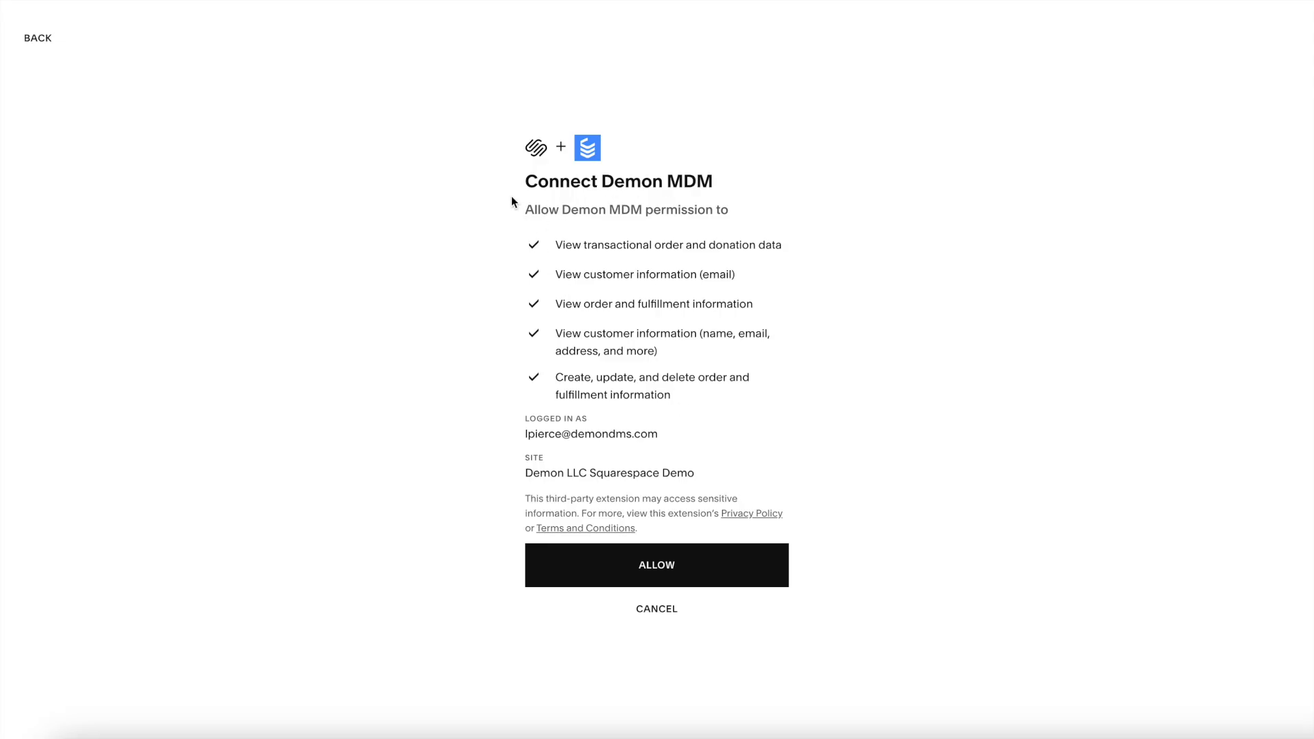
Allow the Squarespace OAuth permissions and finish the integration setup
click(654, 559)
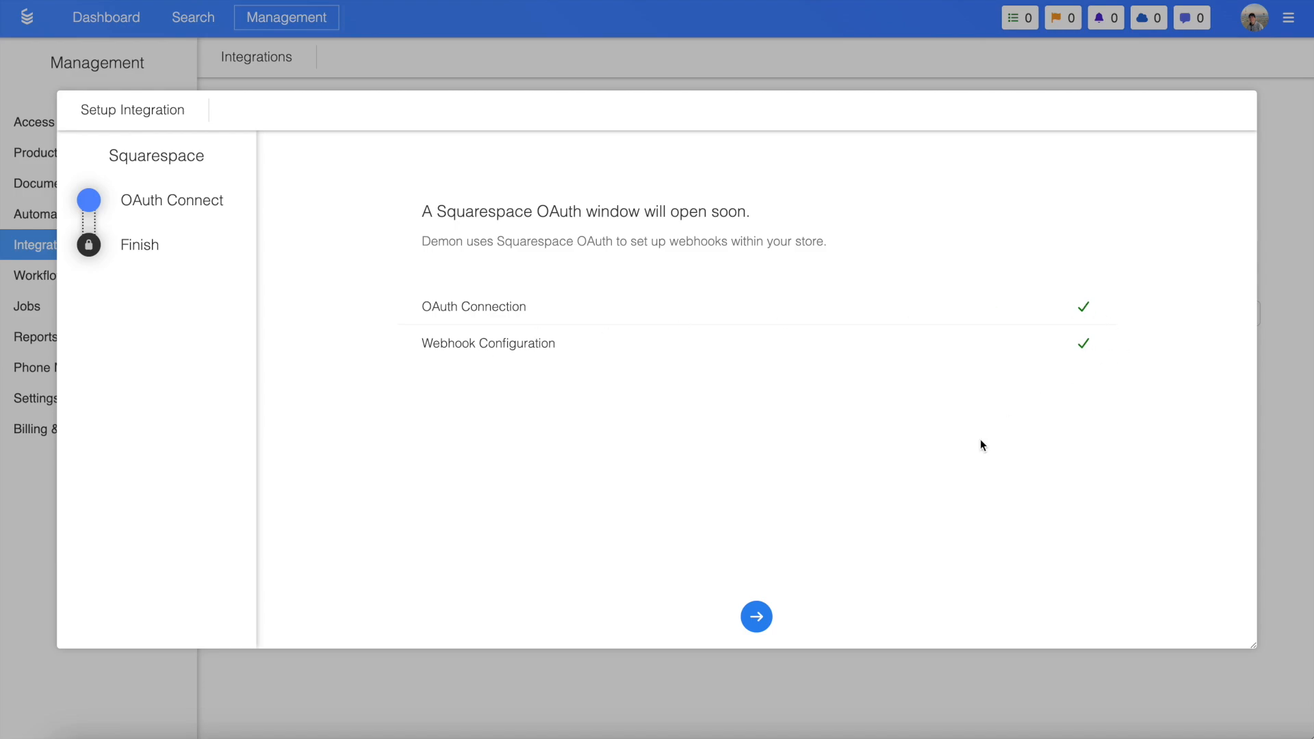
click(756, 615)
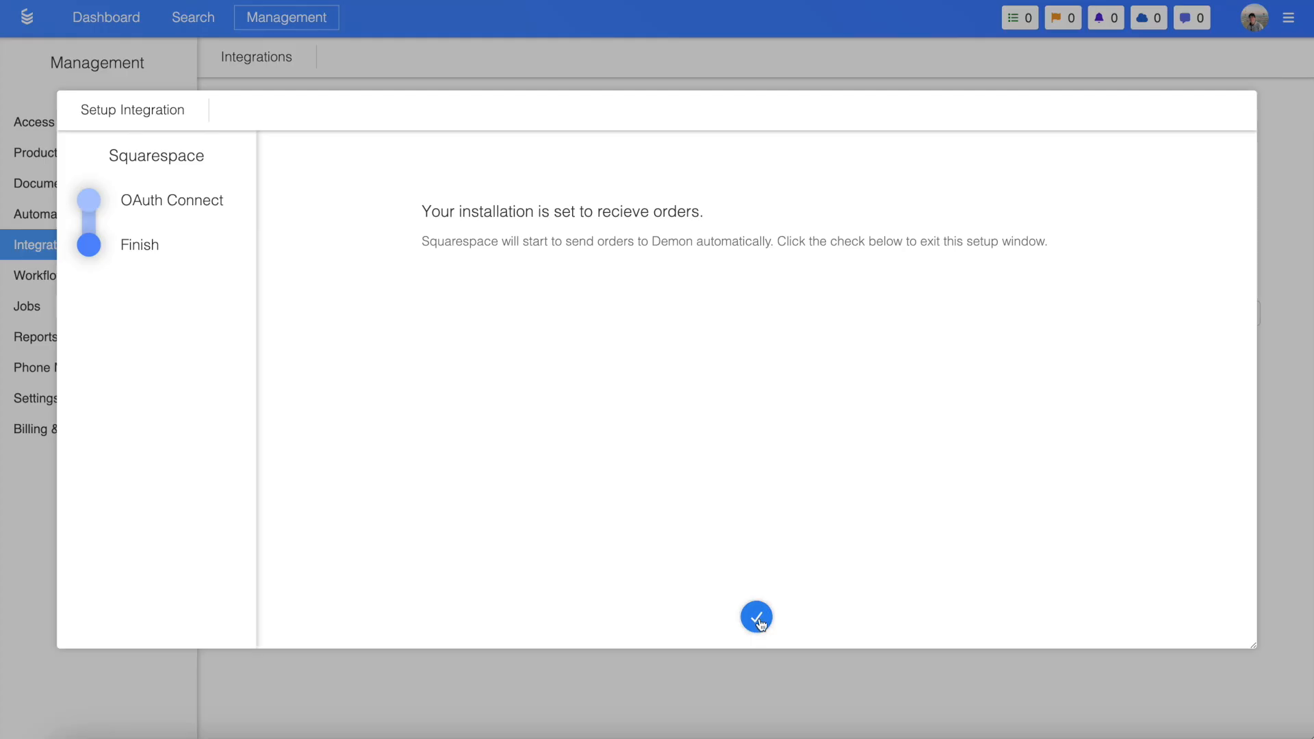
click(757, 617)
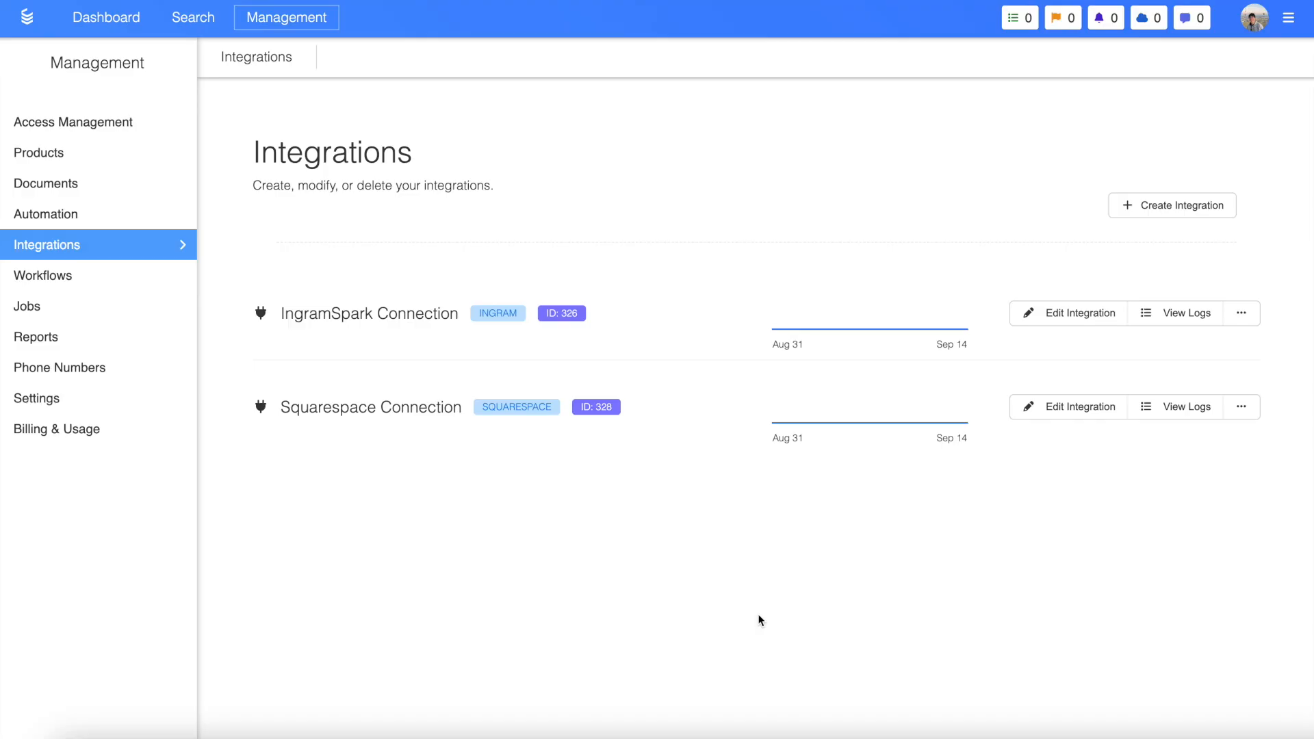
Open the Hardy Boys product's inventory settings in the Squarespace store
click(1182, 410)
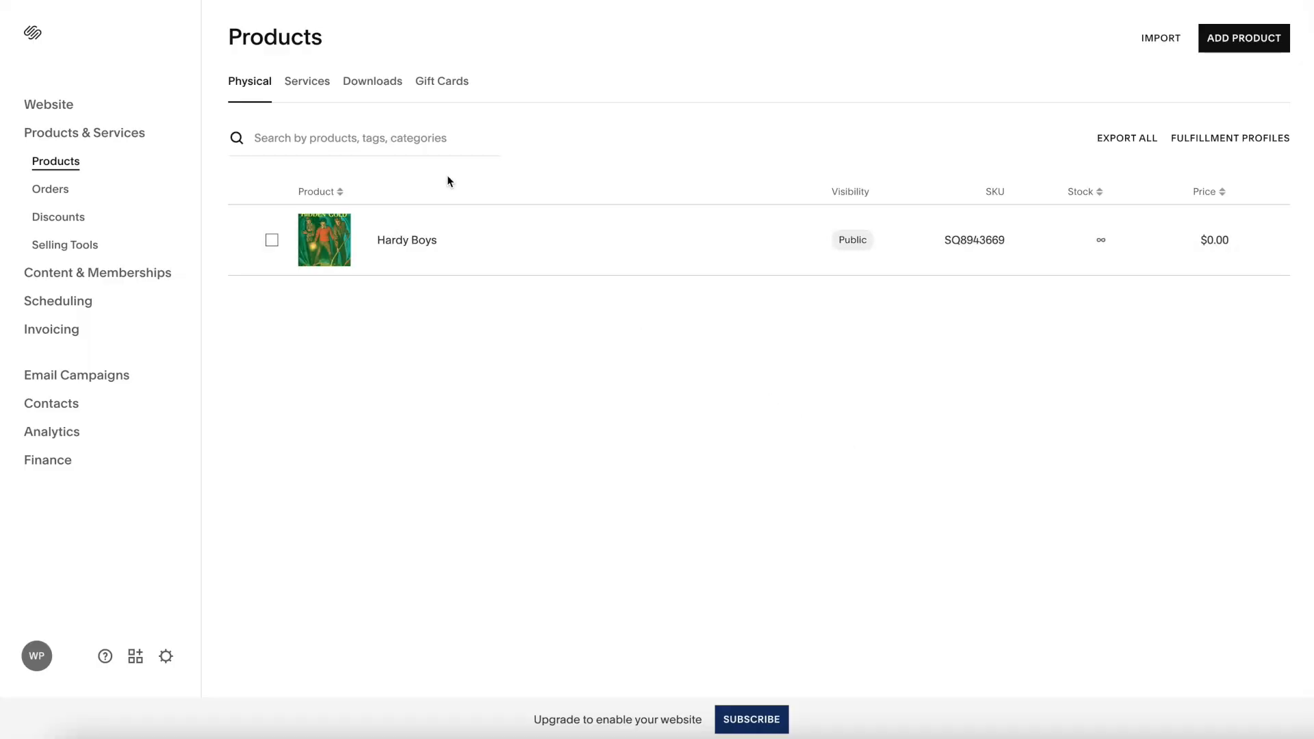
click(310, 228)
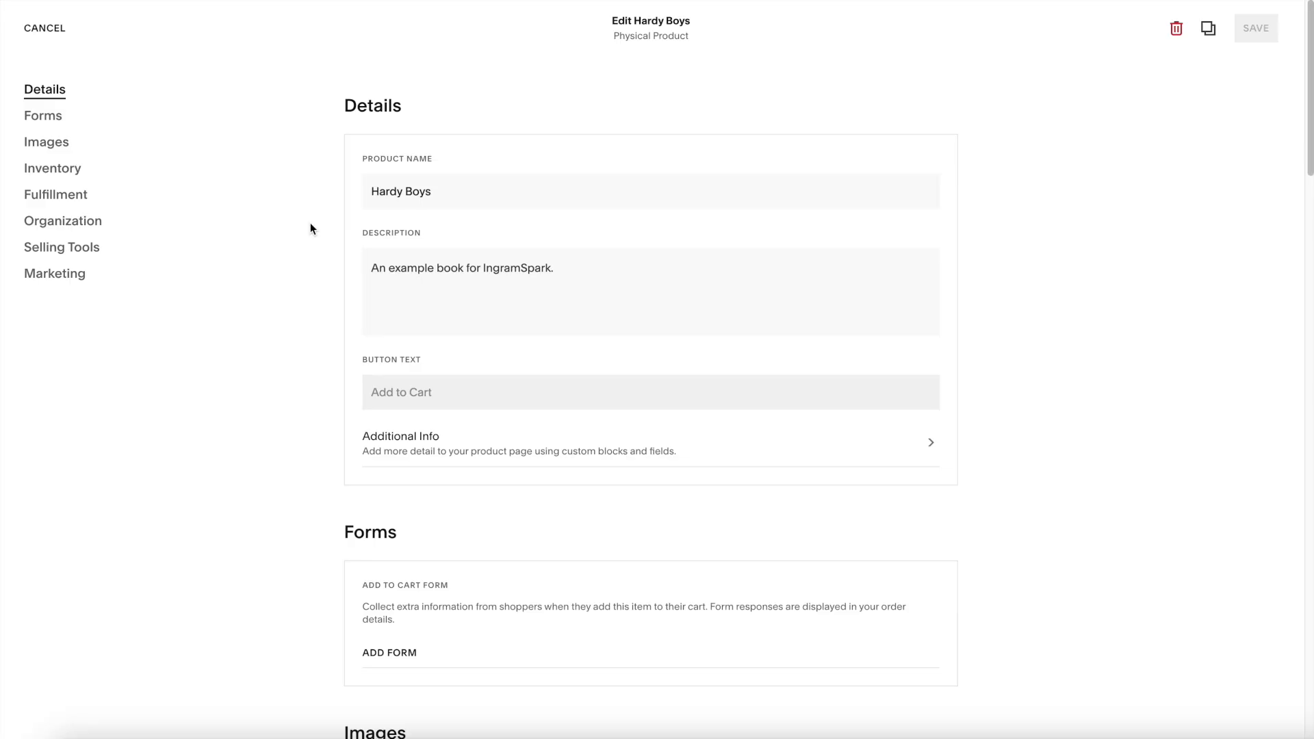
scroll(310, 223, down, 15)
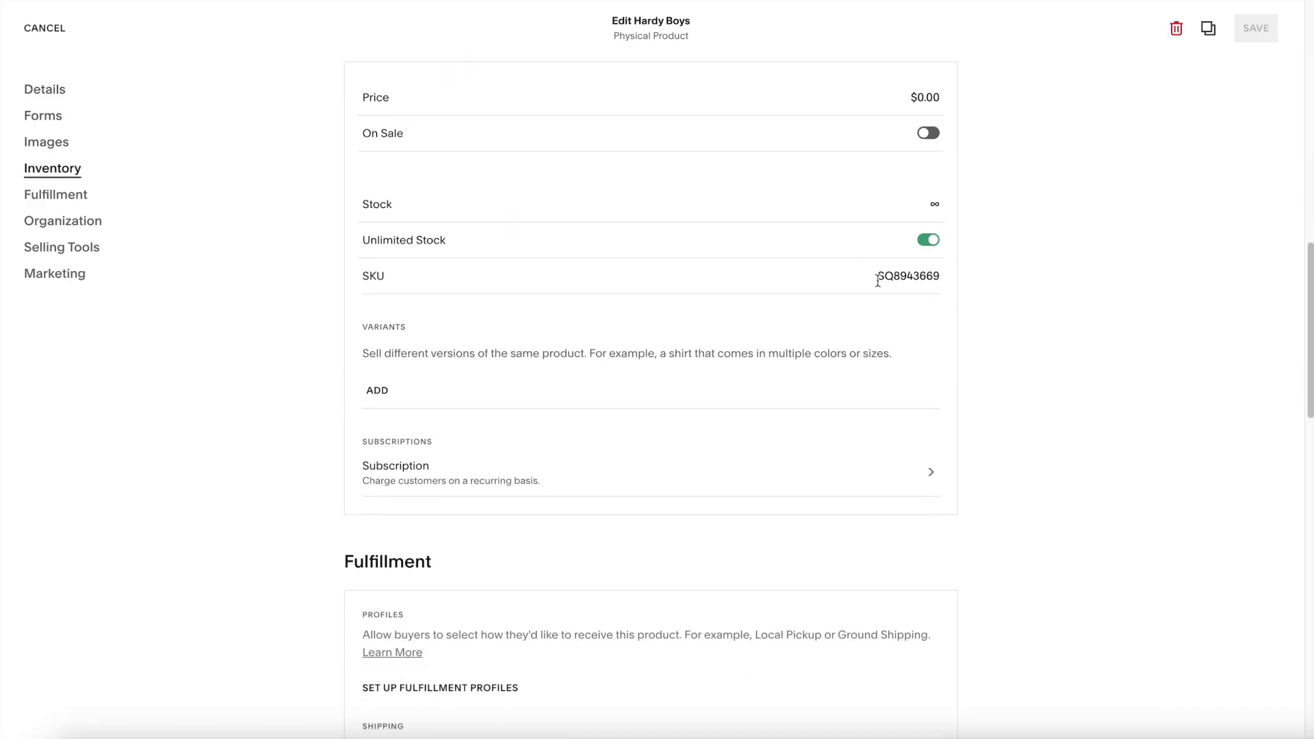
drag(871, 276, 951, 279)
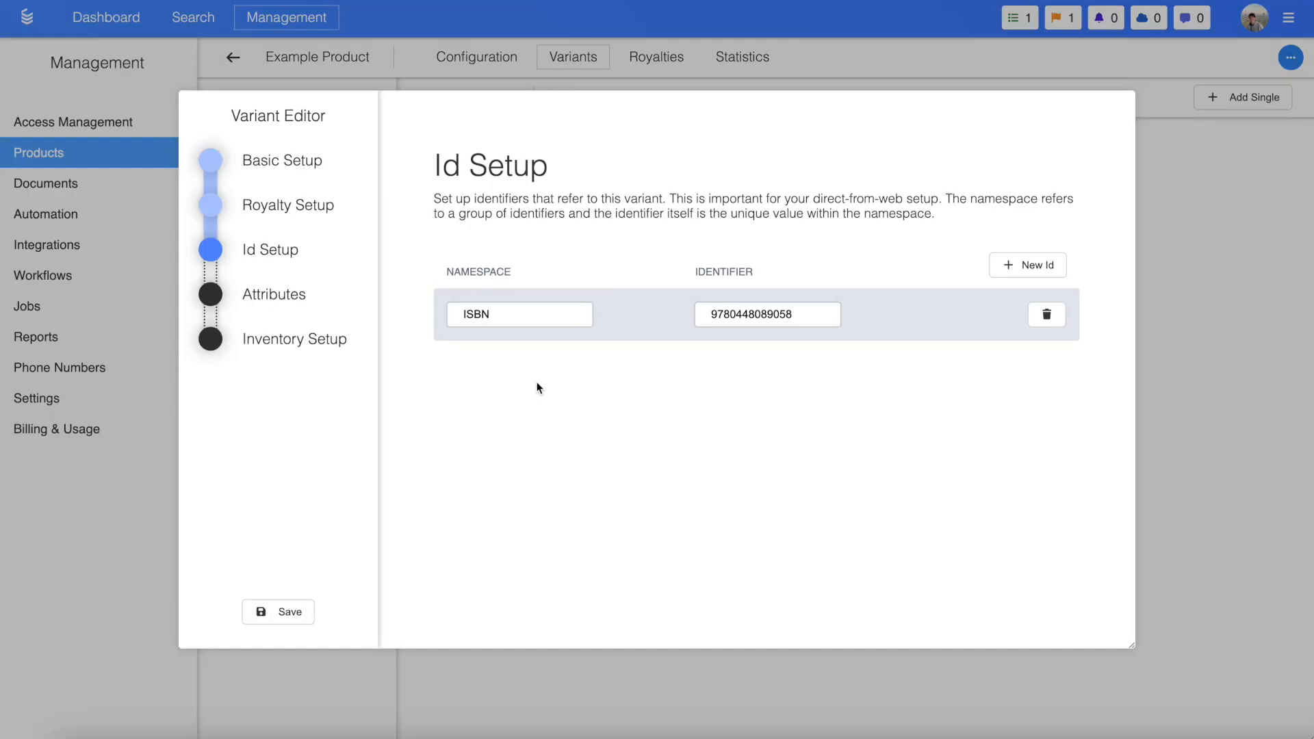
double_click(783, 317)
key(ctrl+c)
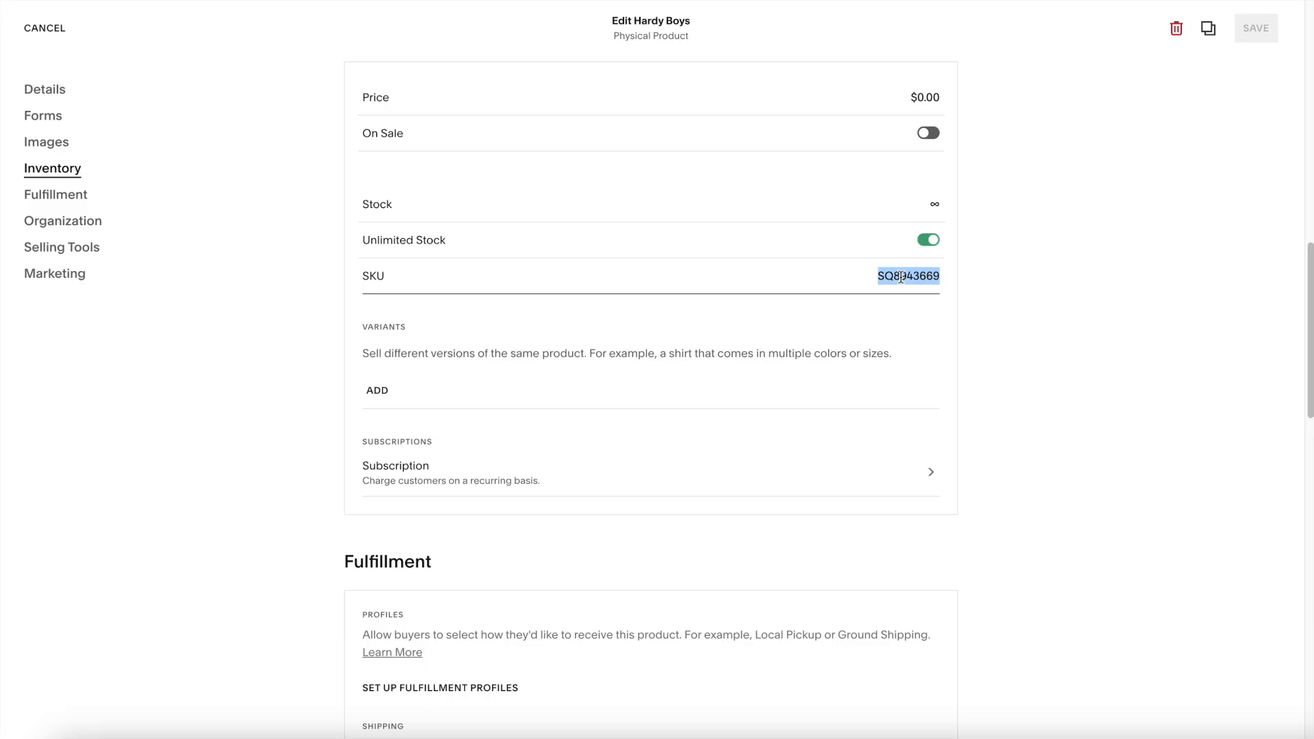
text(ISBN)
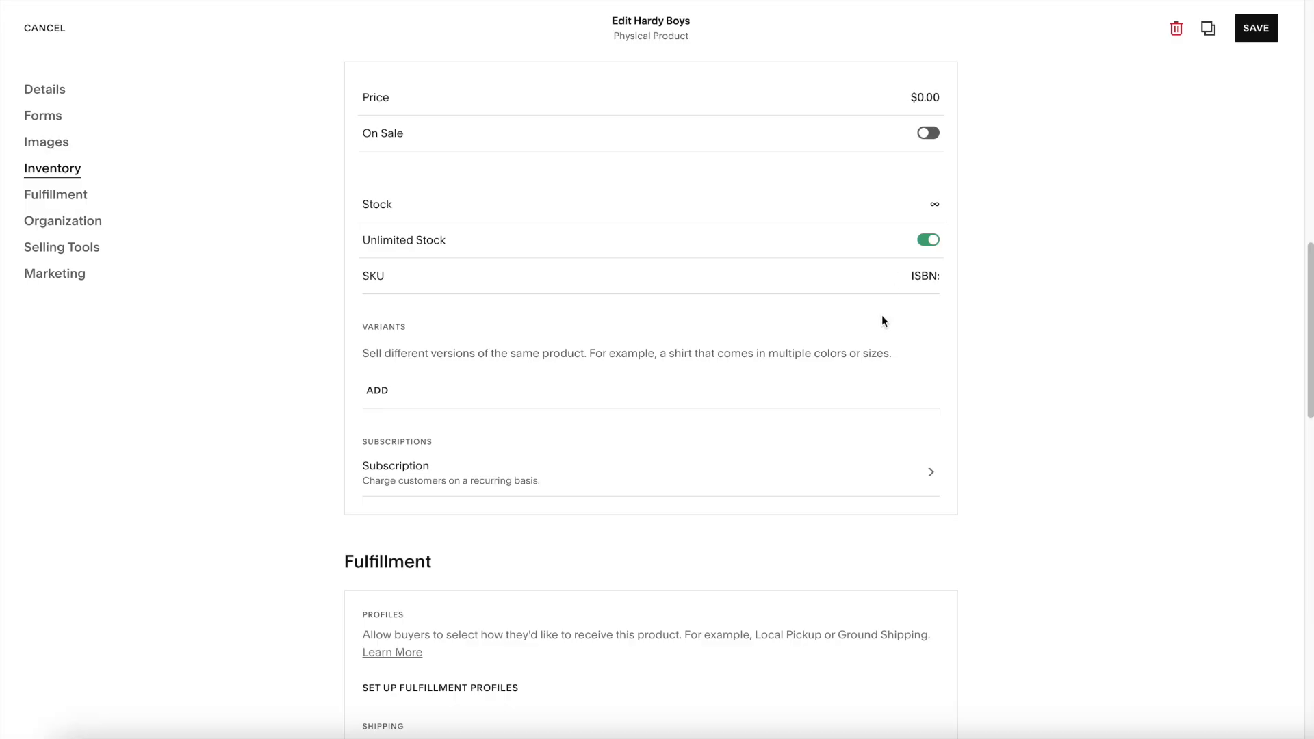
text(:)
key(ctrl+v)
drag(855, 276, 956, 282)
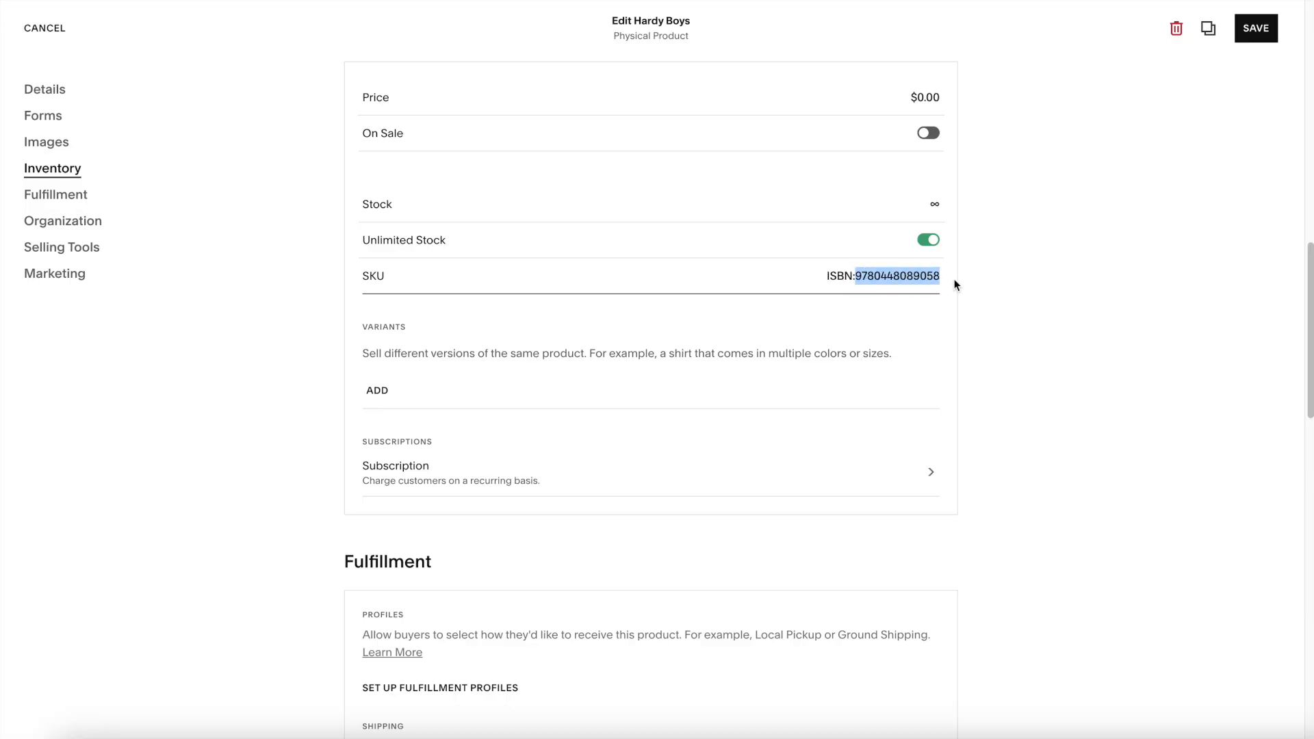
click(956, 285)
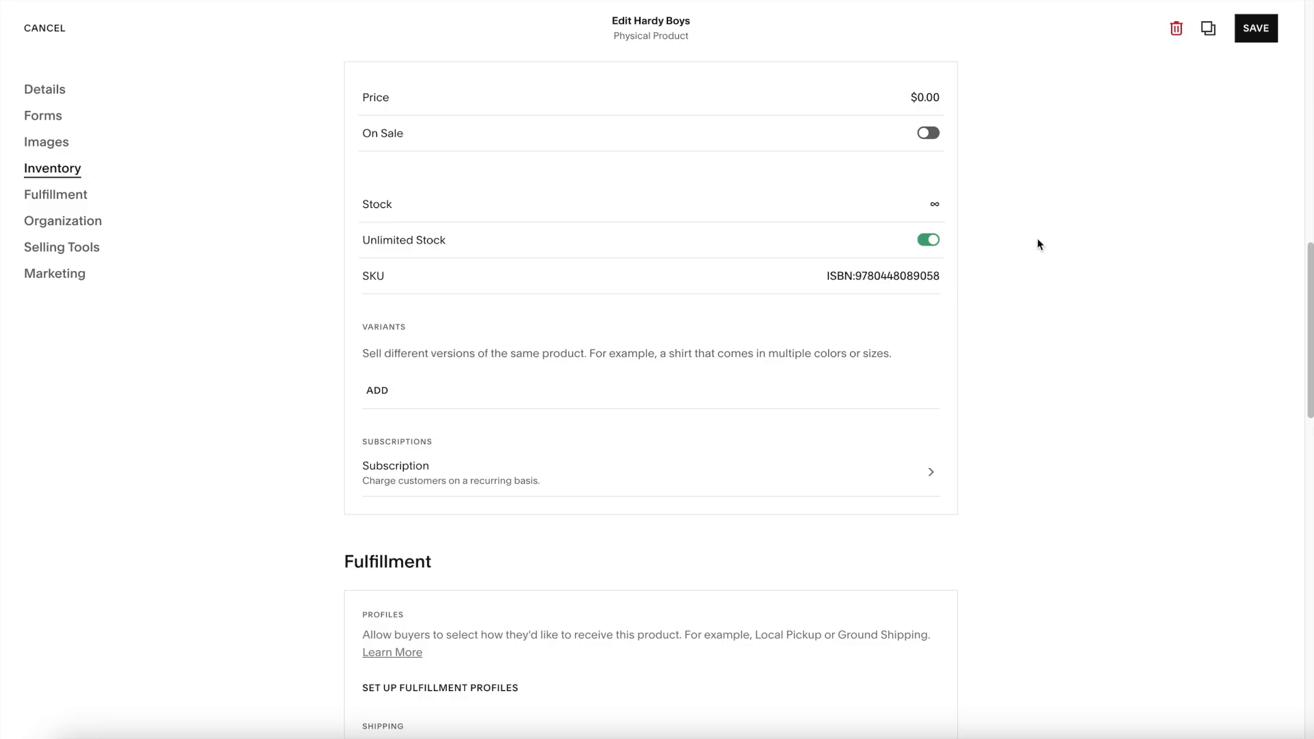
click(1255, 28)
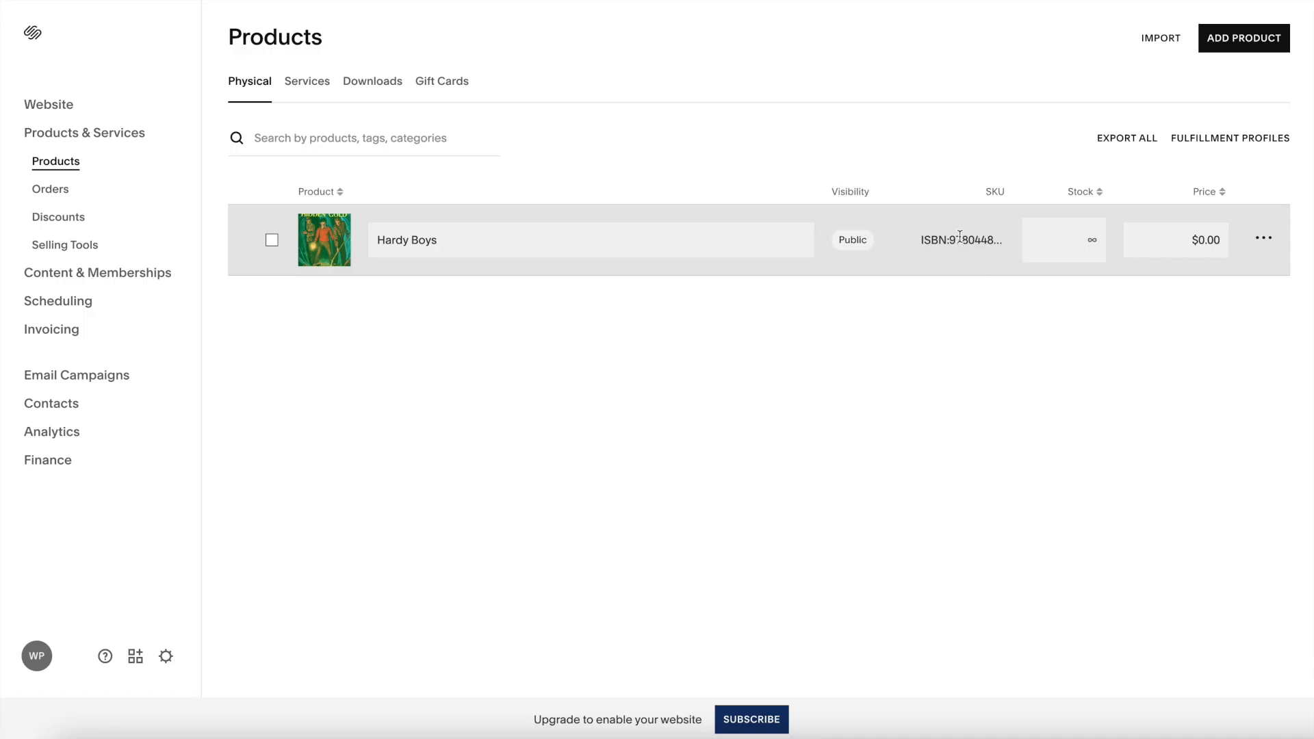
click(960, 236)
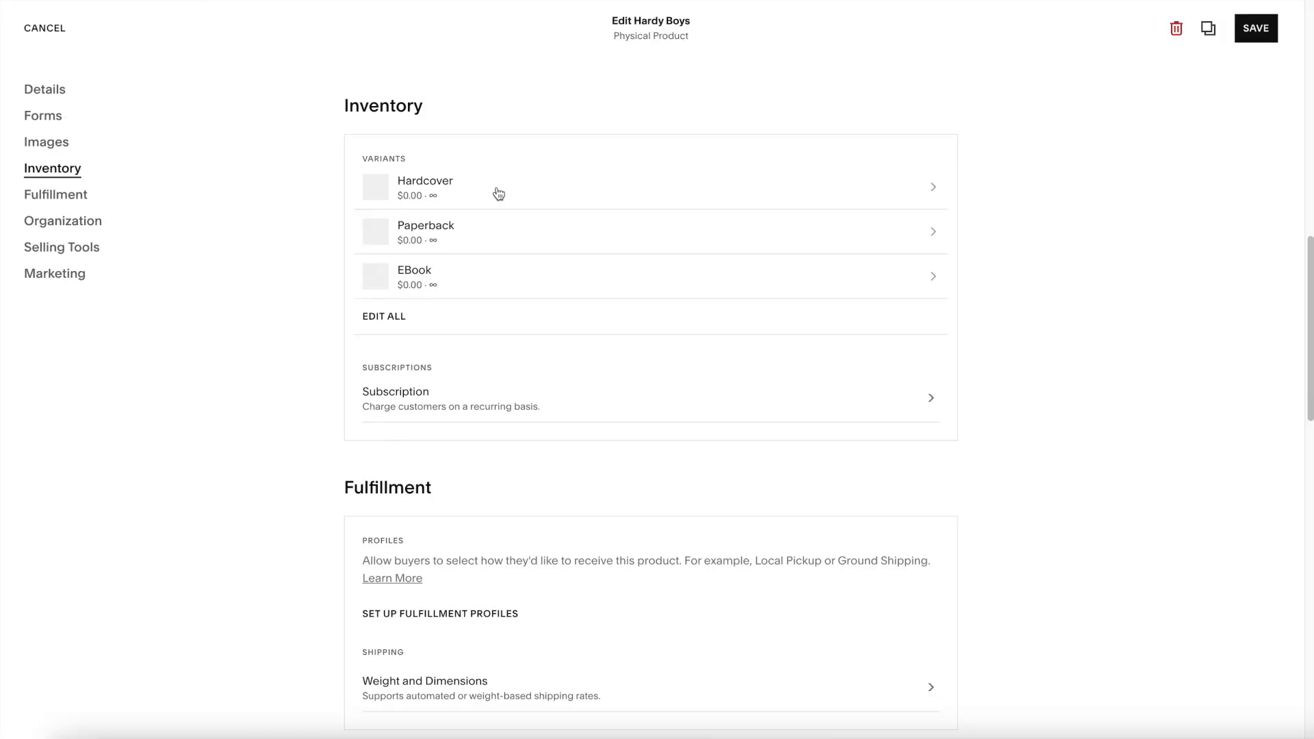
click(465, 197)
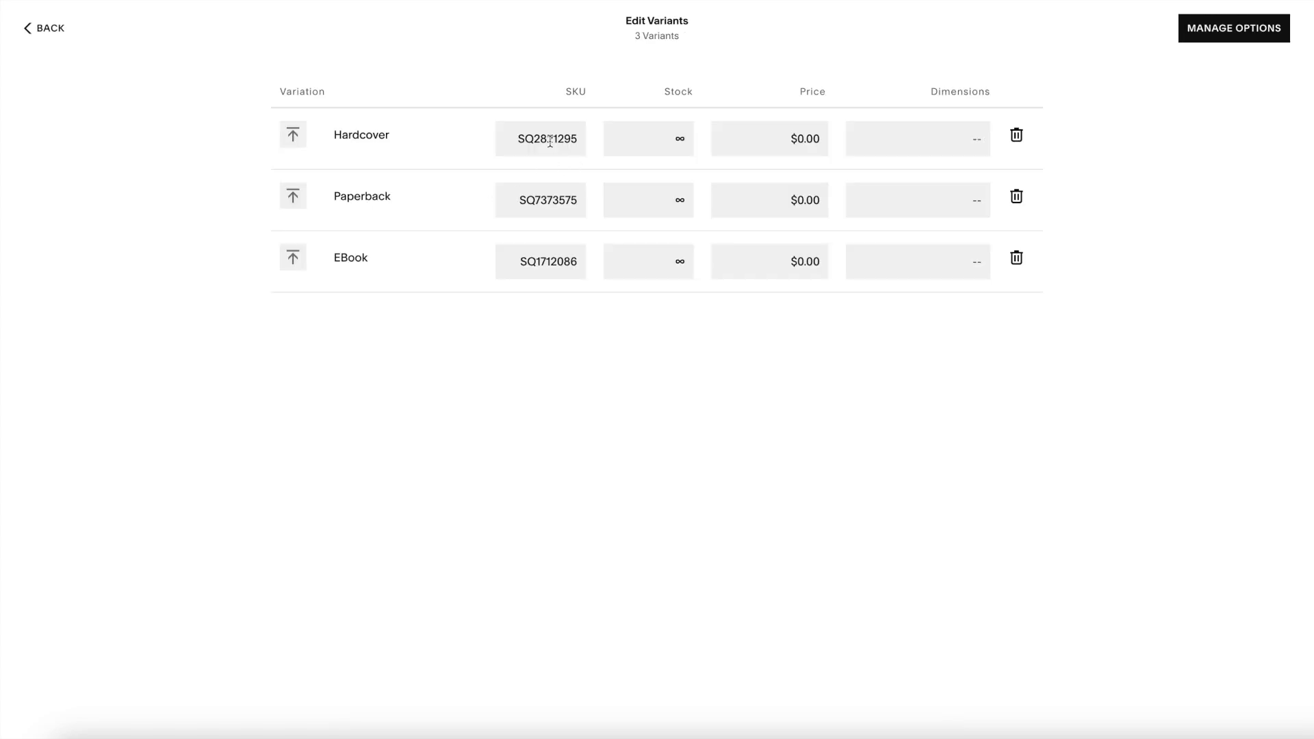
drag(507, 136, 597, 140)
text(9780448089058)
click(514, 137)
drag(513, 199, 631, 201)
drag(522, 266, 583, 266)
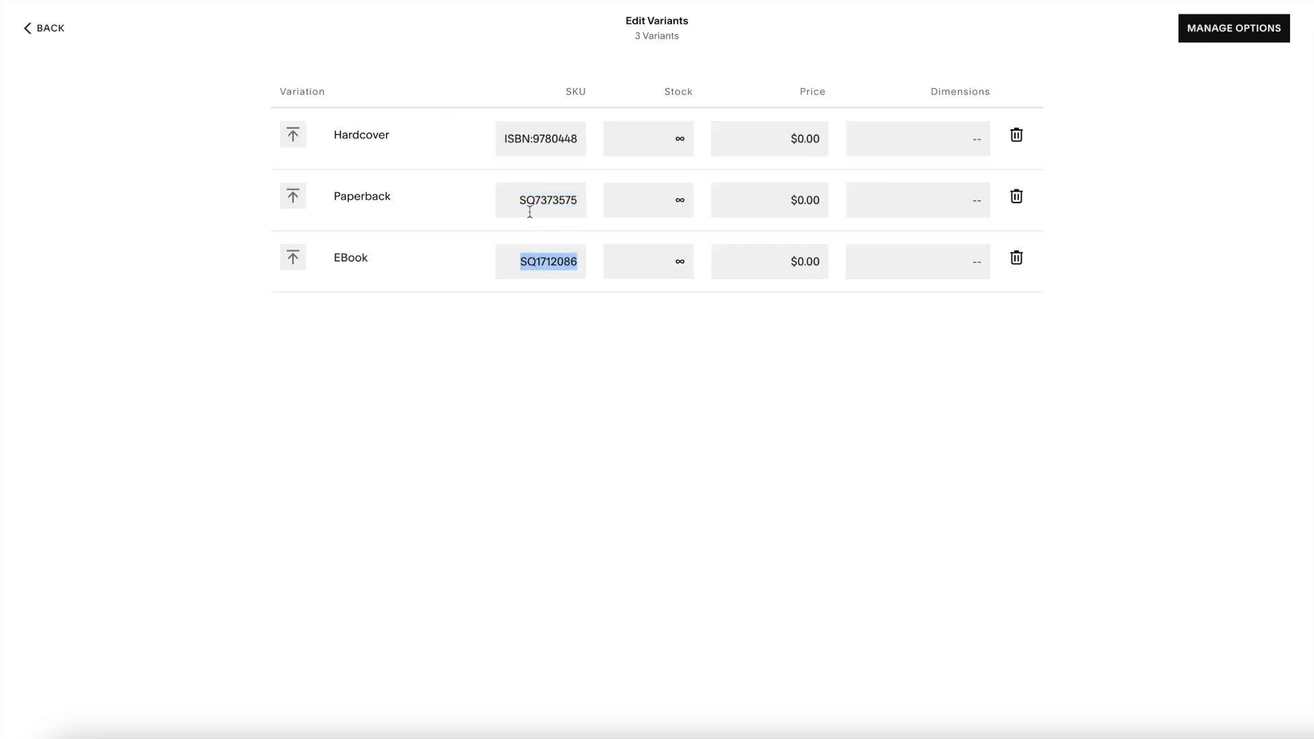
click(544, 260)
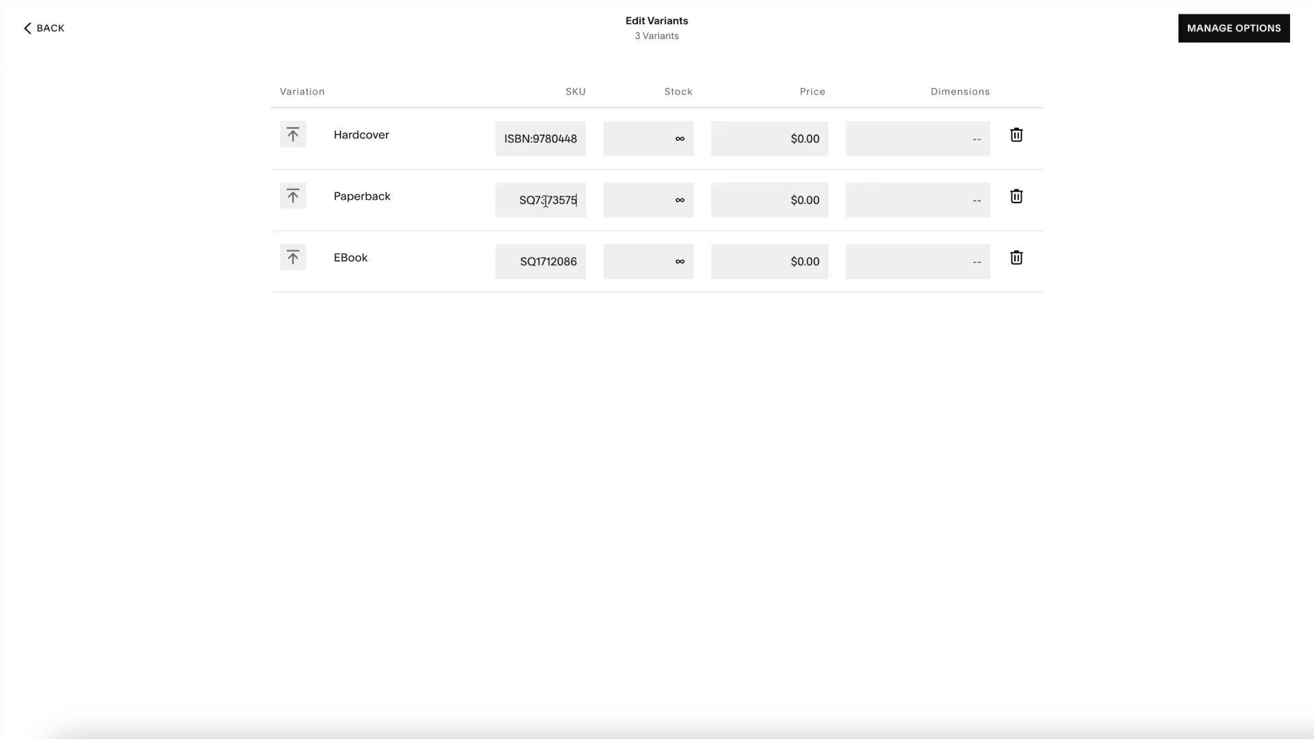
click(39, 31)
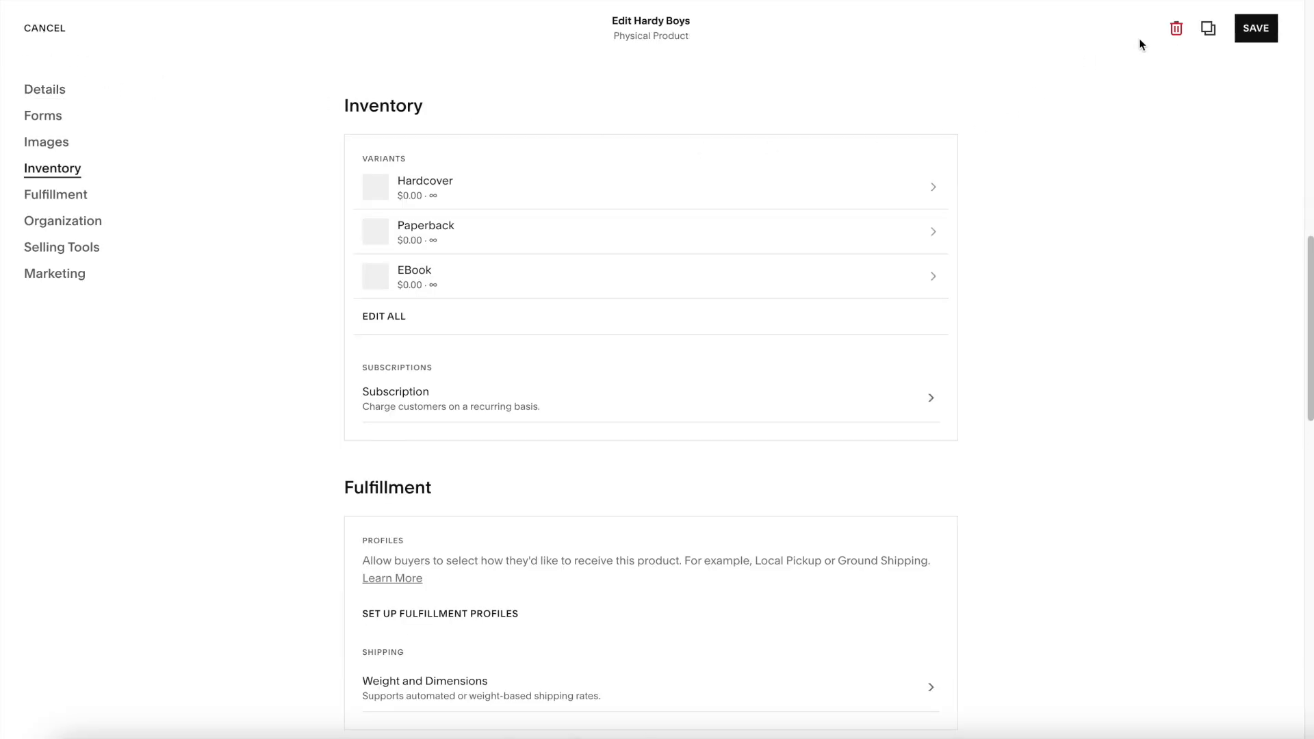
click(1266, 27)
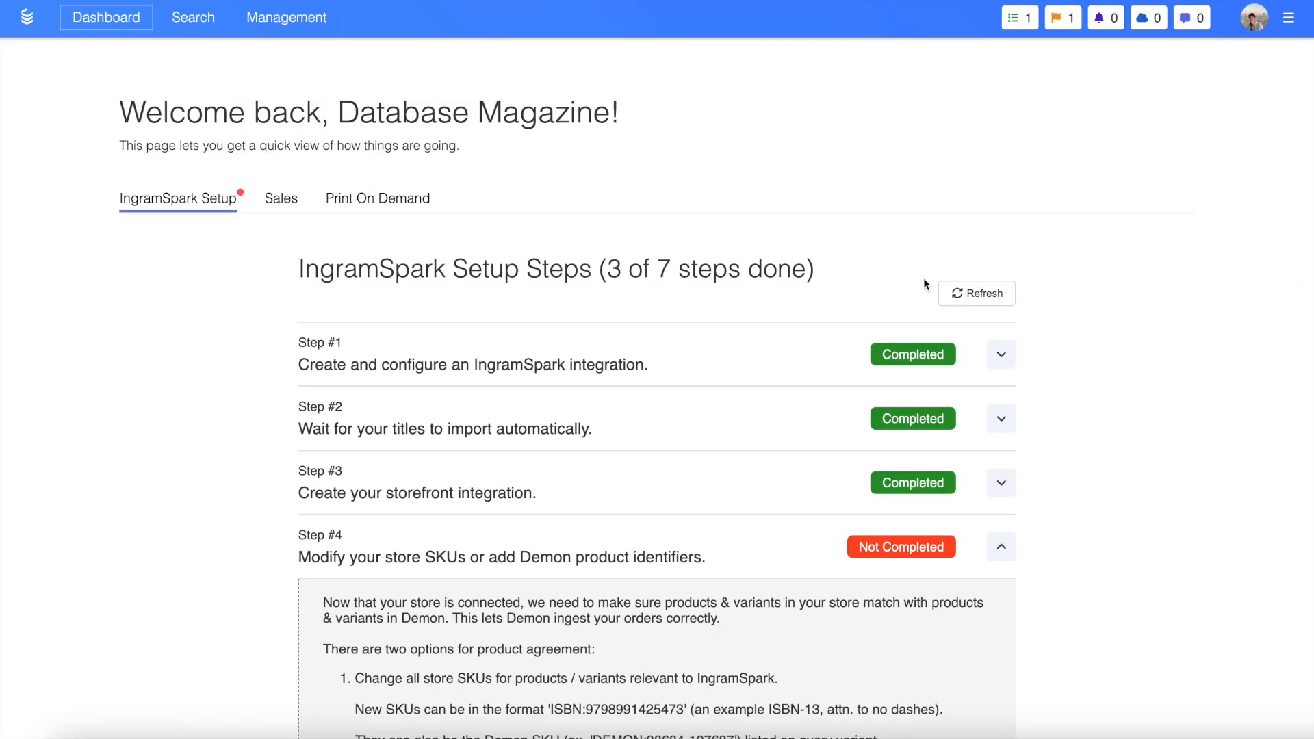
Review the SKU report for the store products and confirm the SKU modification setup step
scroll(924, 280, down, 3)
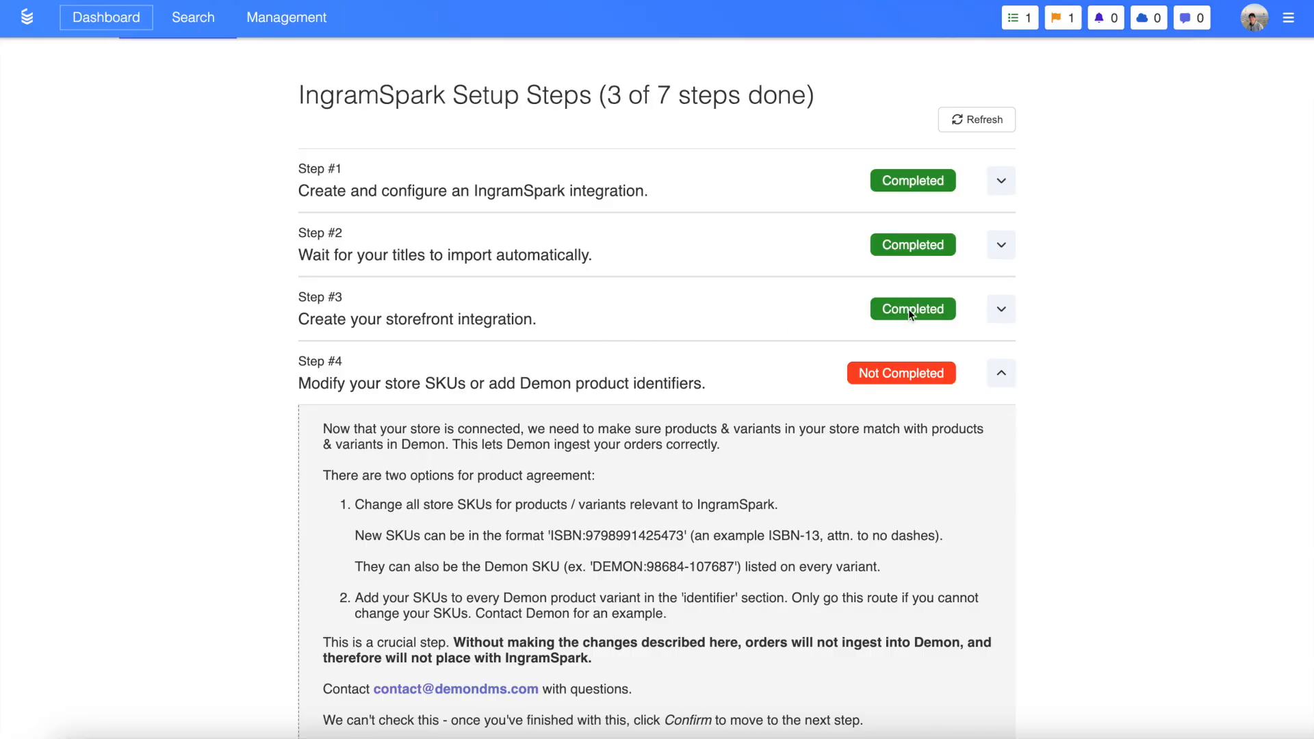
scroll(909, 309, down, 3)
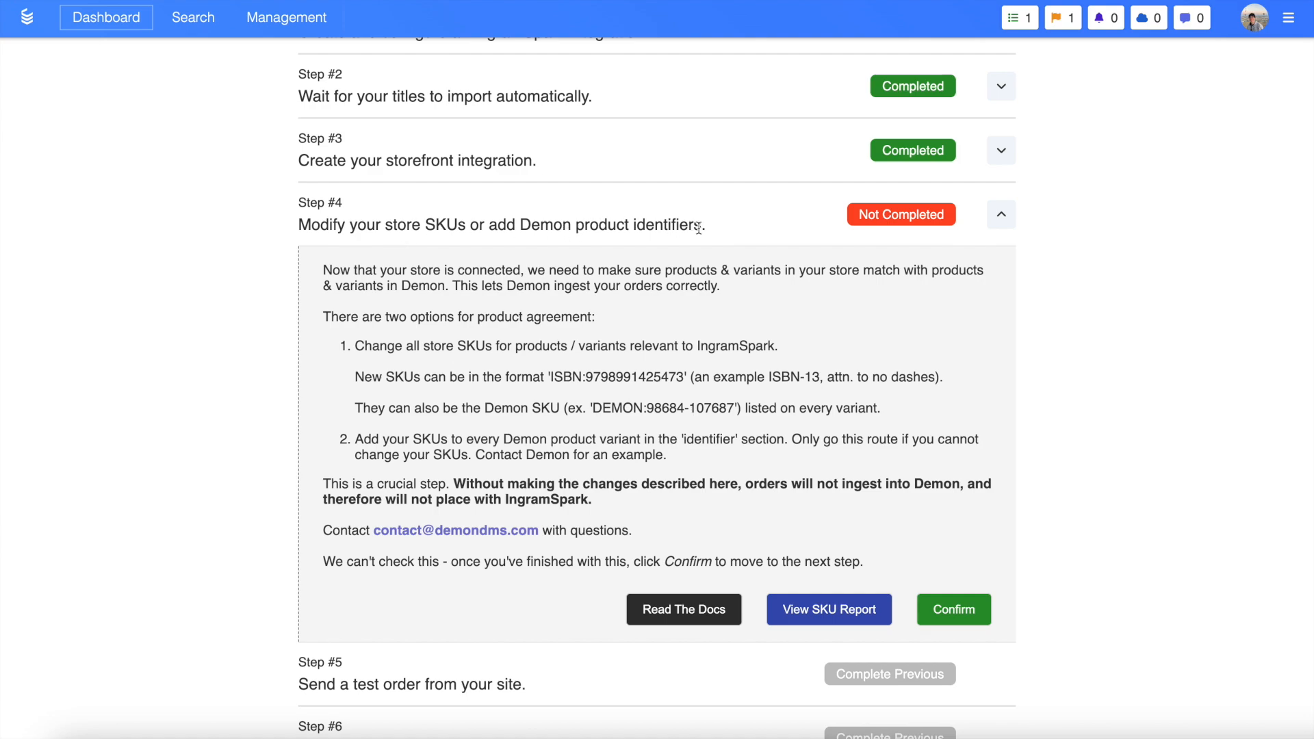
scroll(698, 228, down, 1)
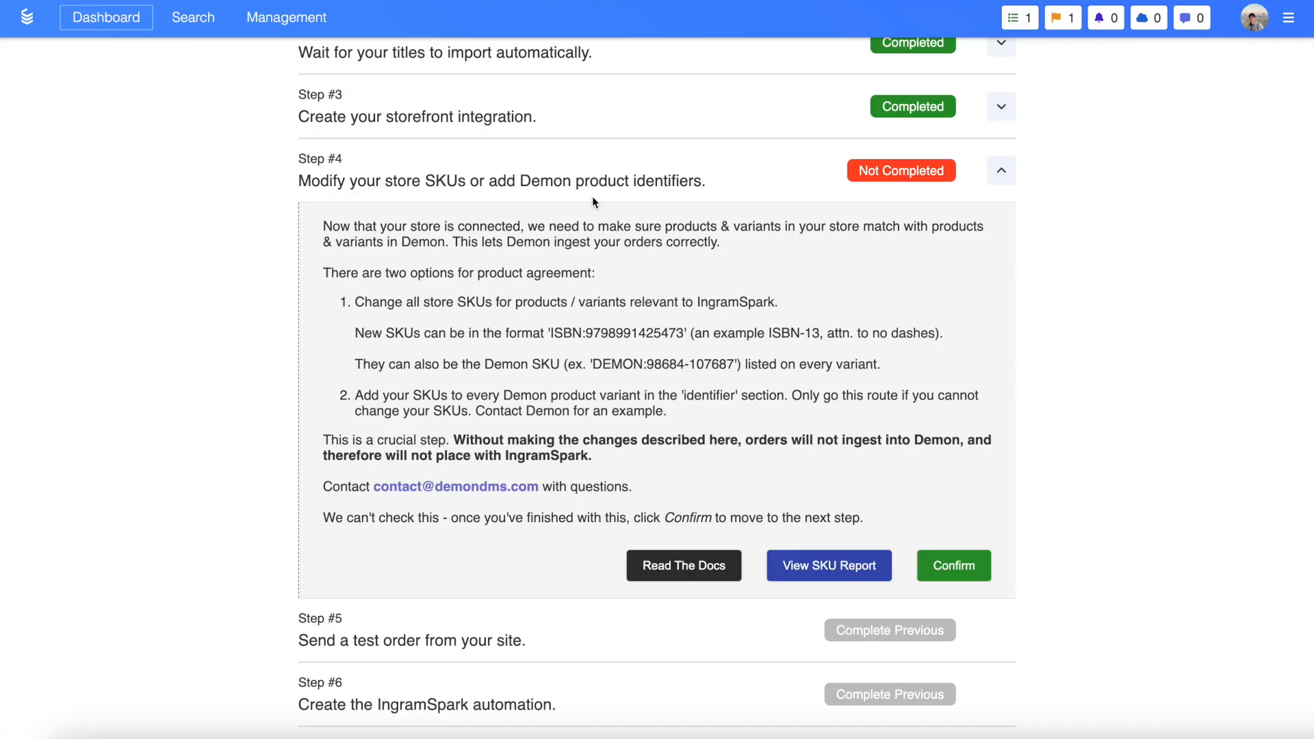
click(833, 567)
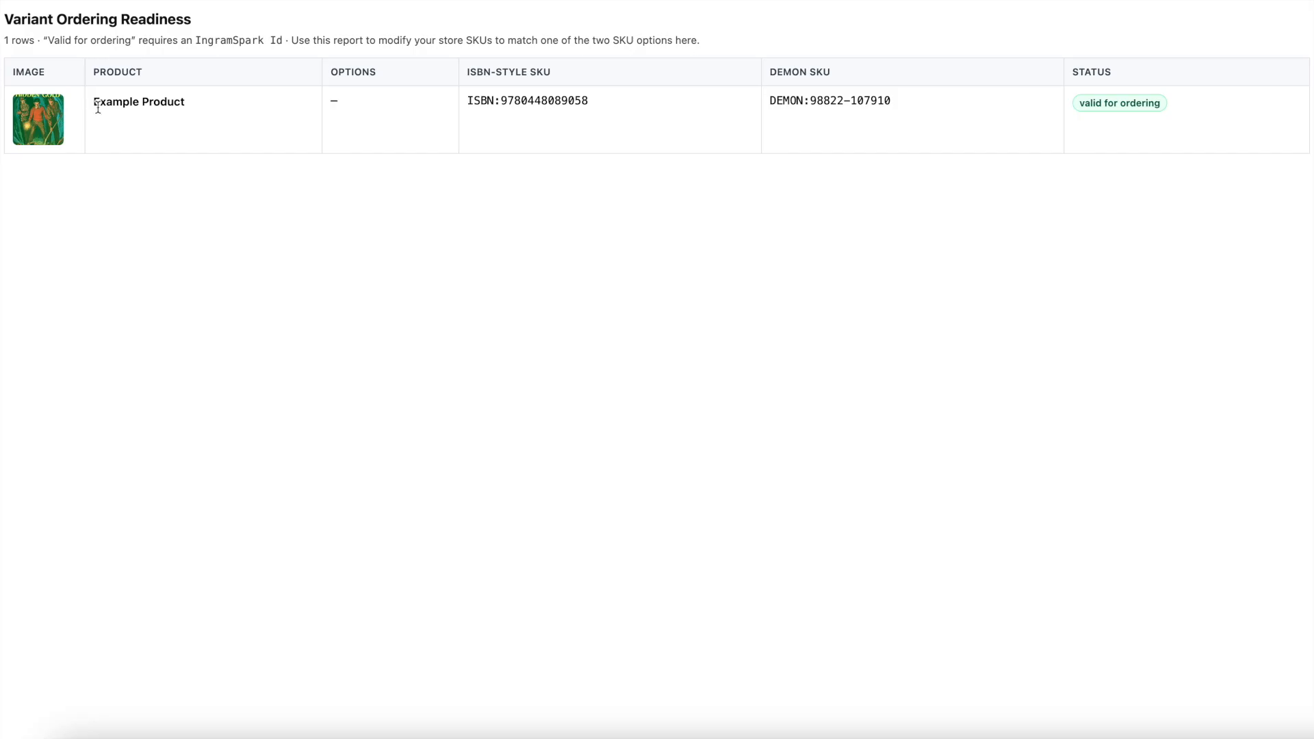
drag(462, 100, 643, 112)
drag(770, 100, 931, 108)
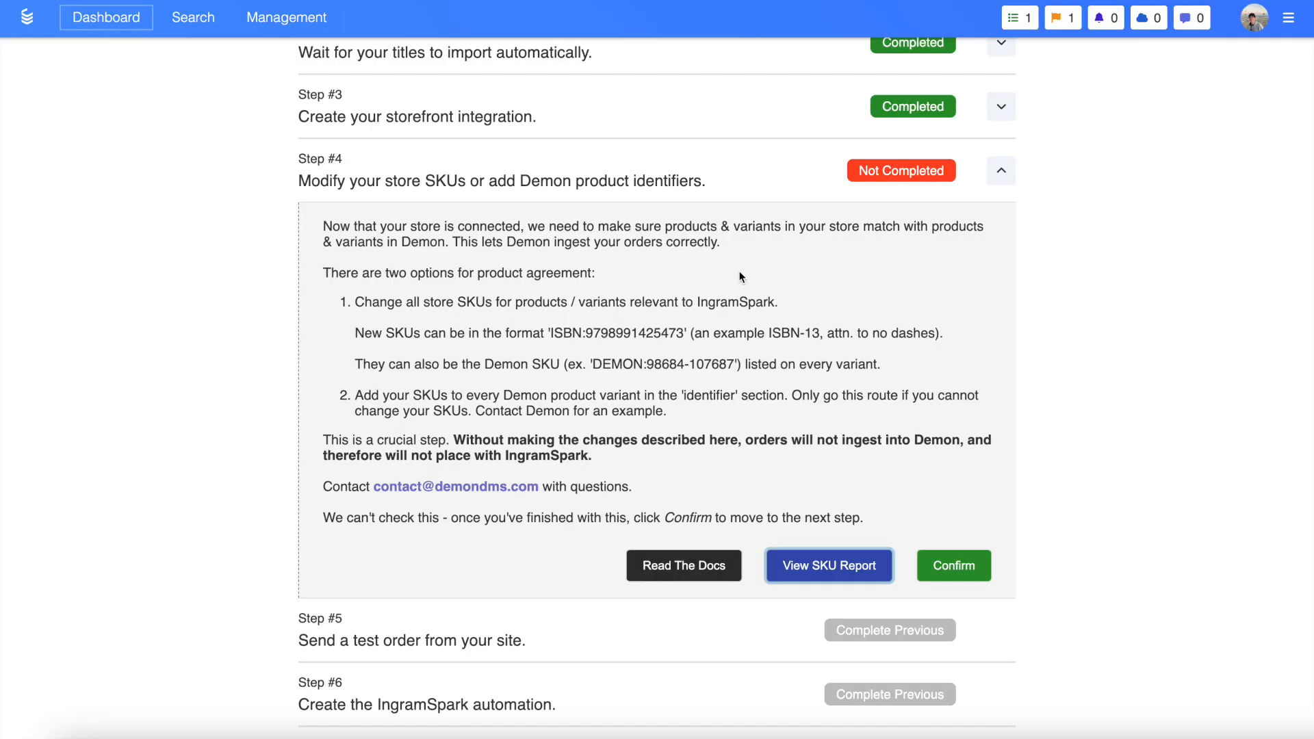
click(954, 566)
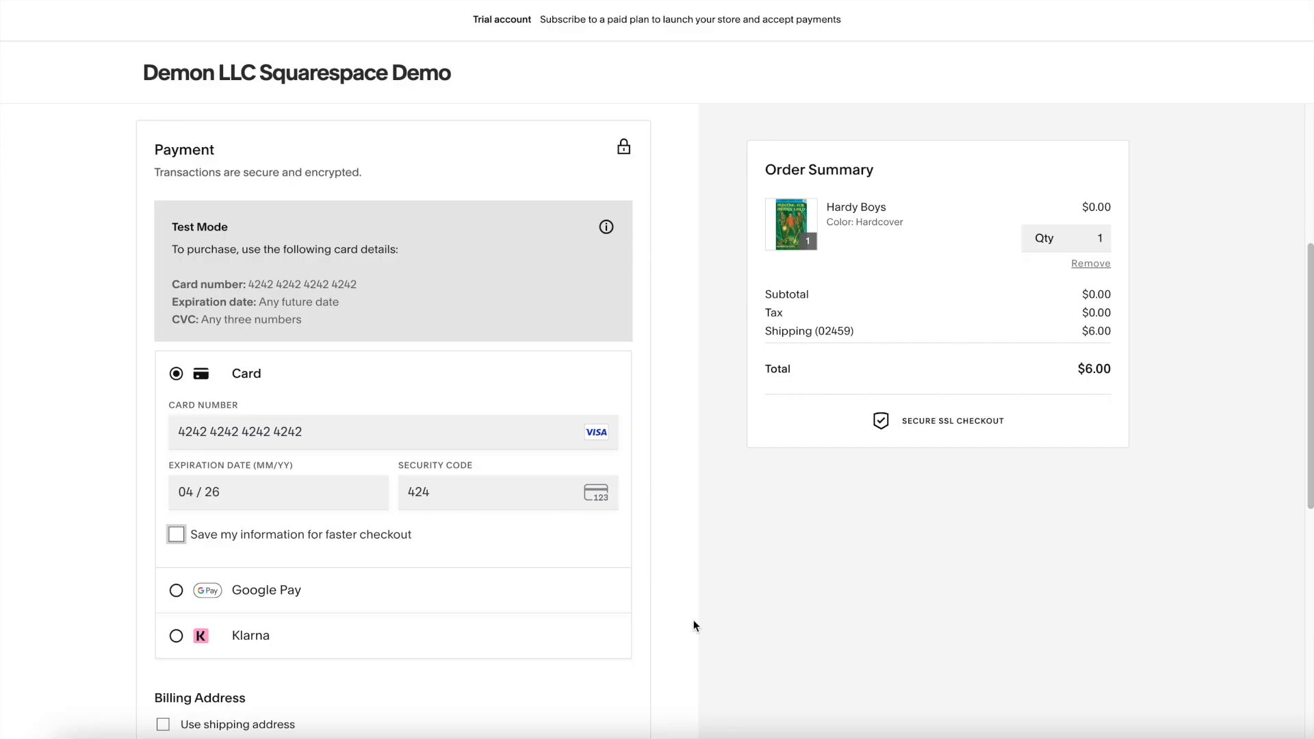
Review the incoming test order in the customer record and refresh the test-order setup step
scroll(693, 626, down, 3)
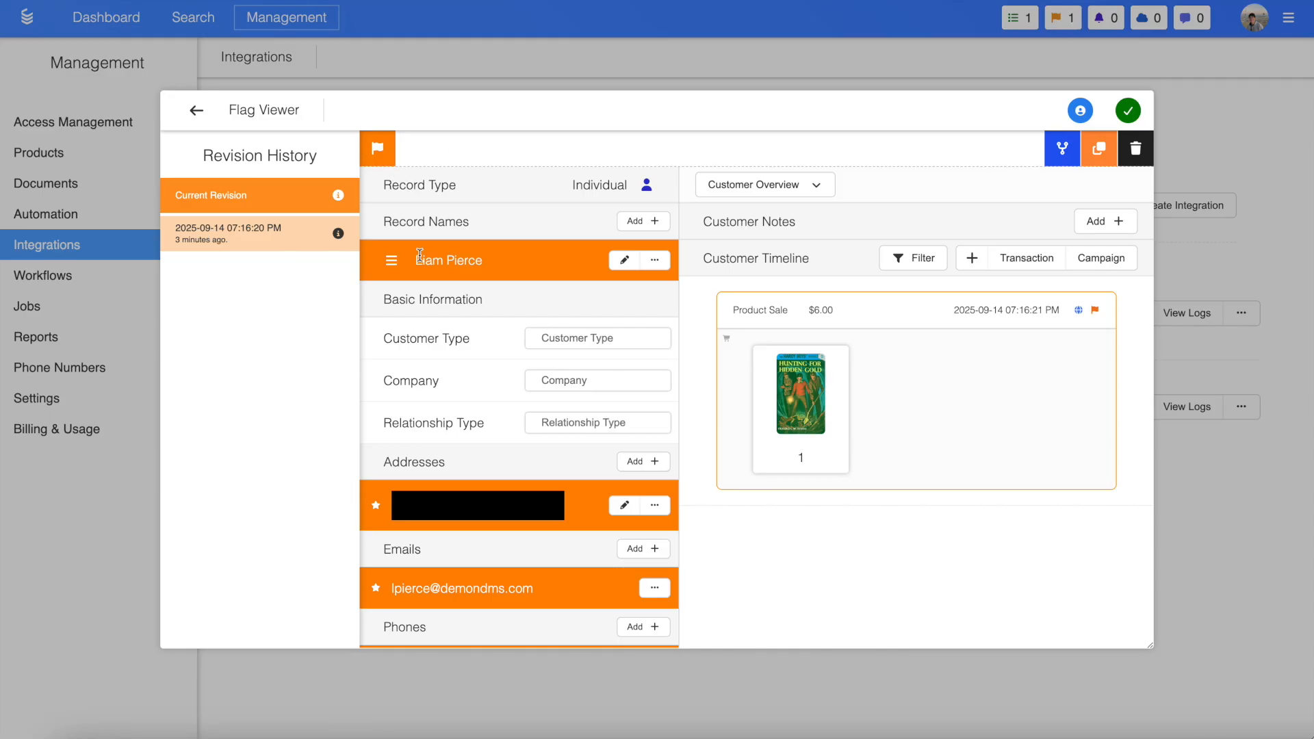
mouse_move(787, 404)
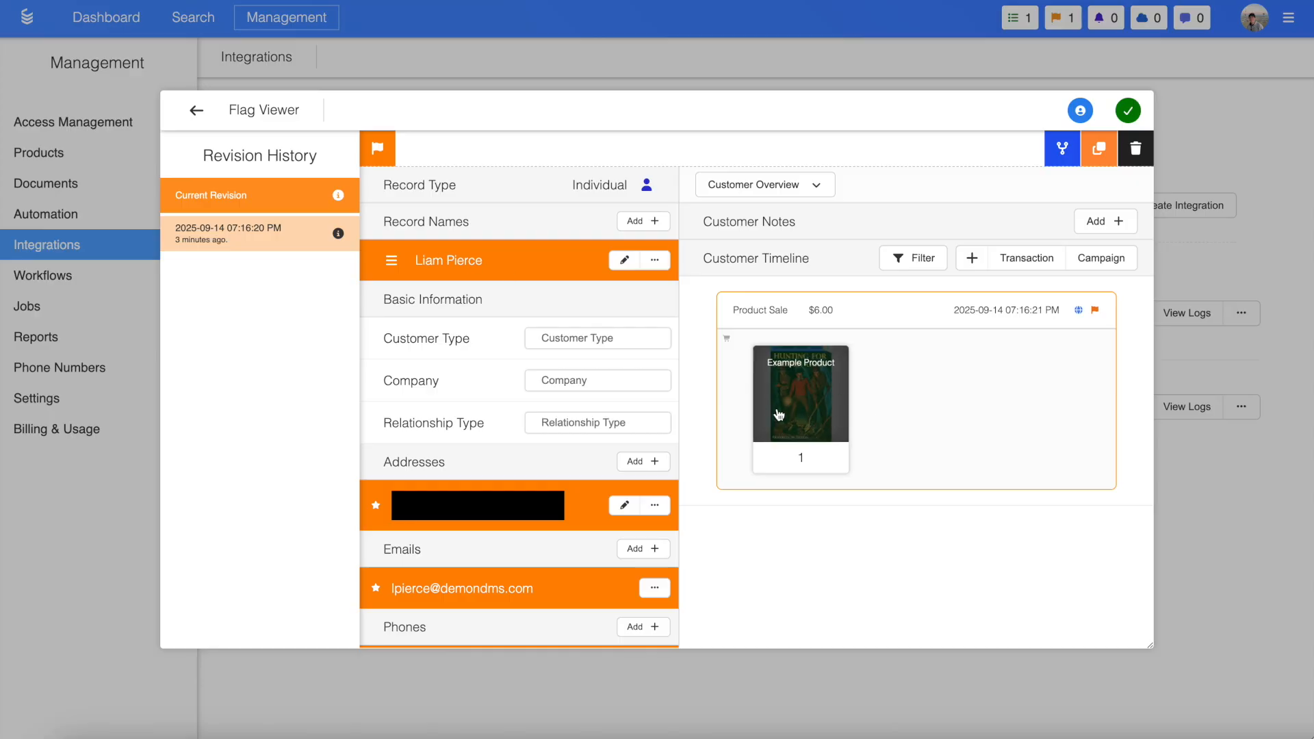
click(882, 63)
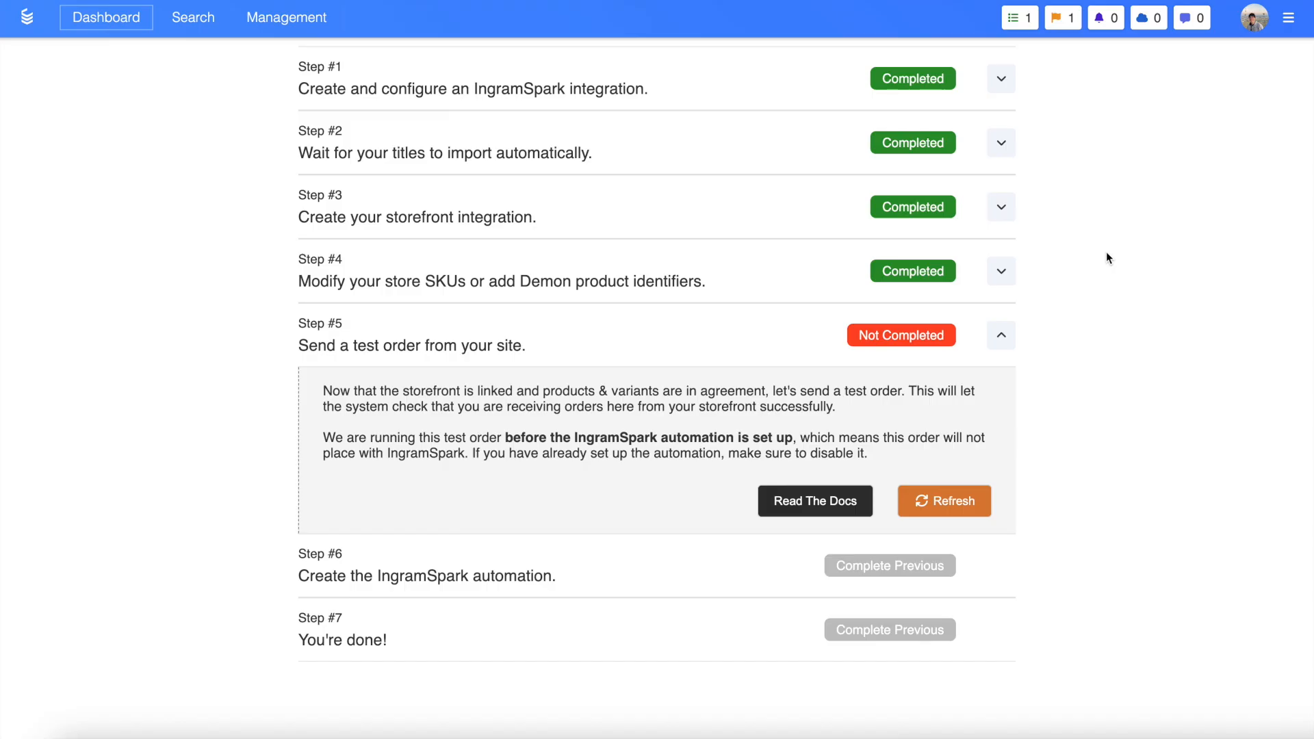
click(939, 508)
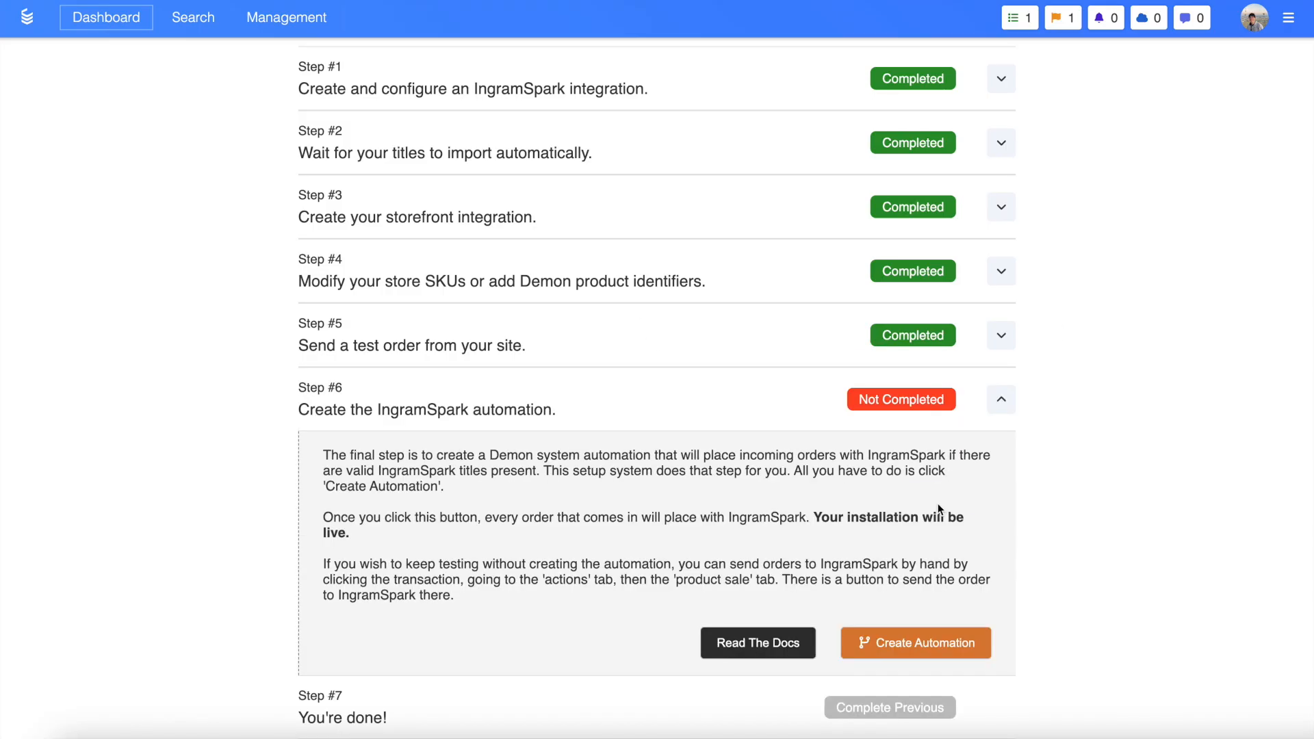
Create the IngramSpark automation from the final setup step
click(1004, 335)
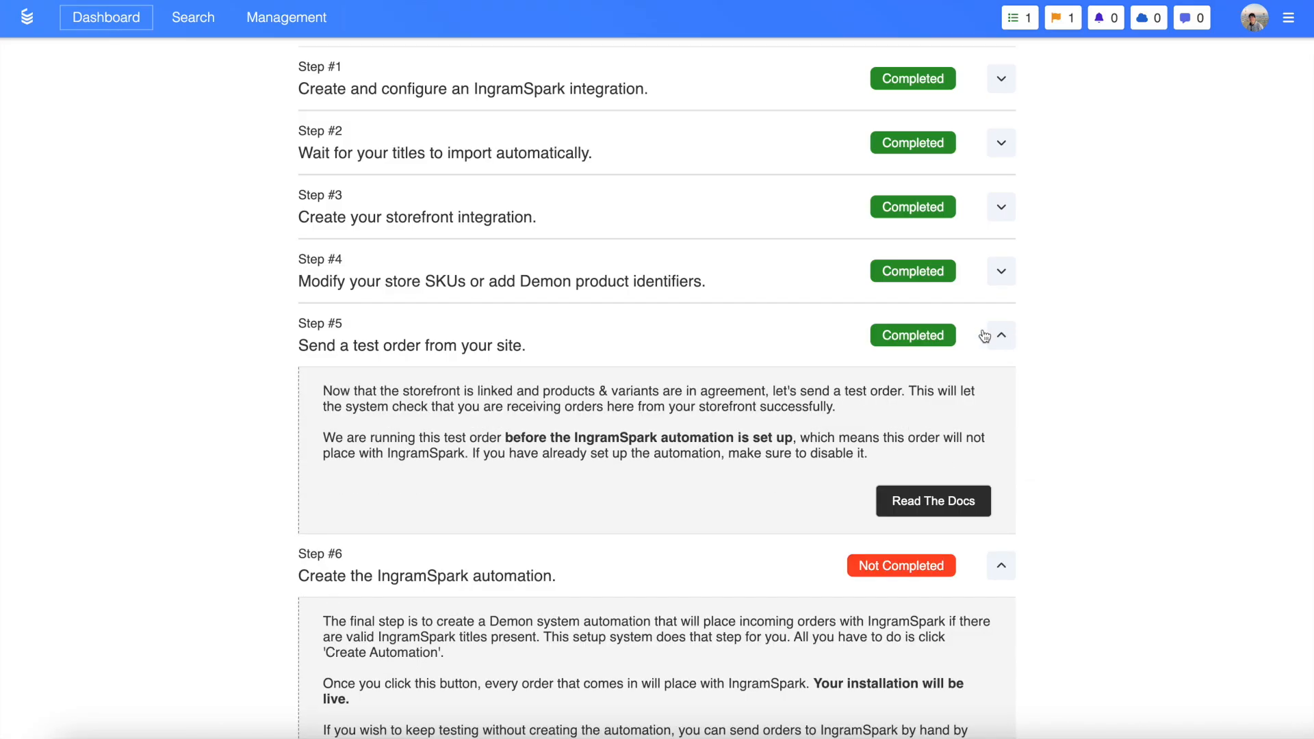
click(991, 339)
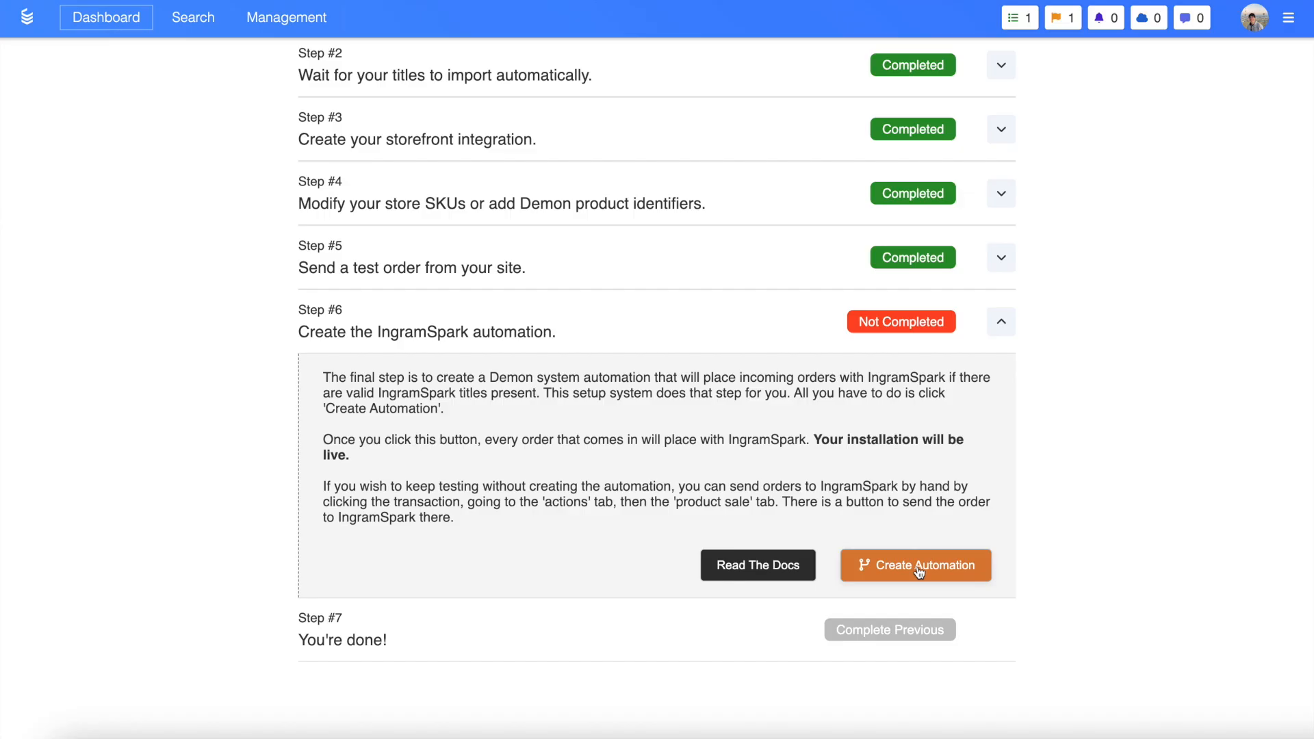
click(919, 568)
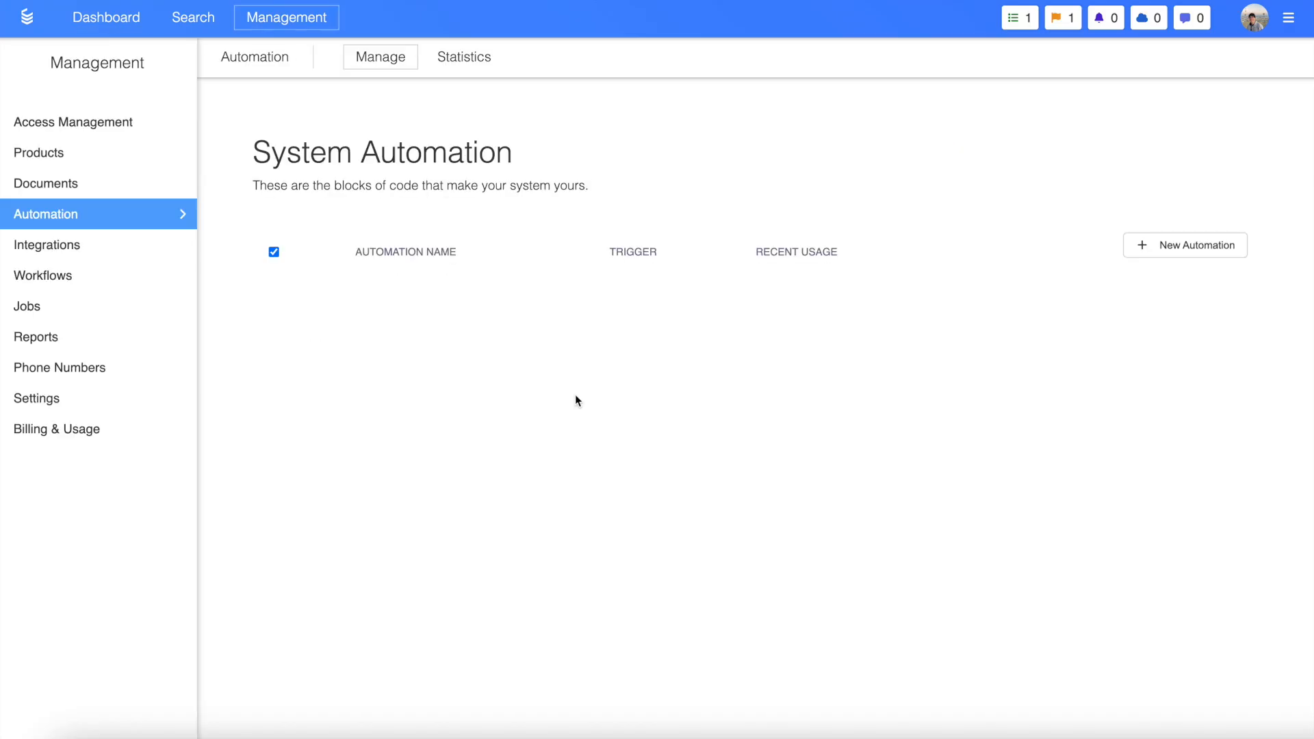